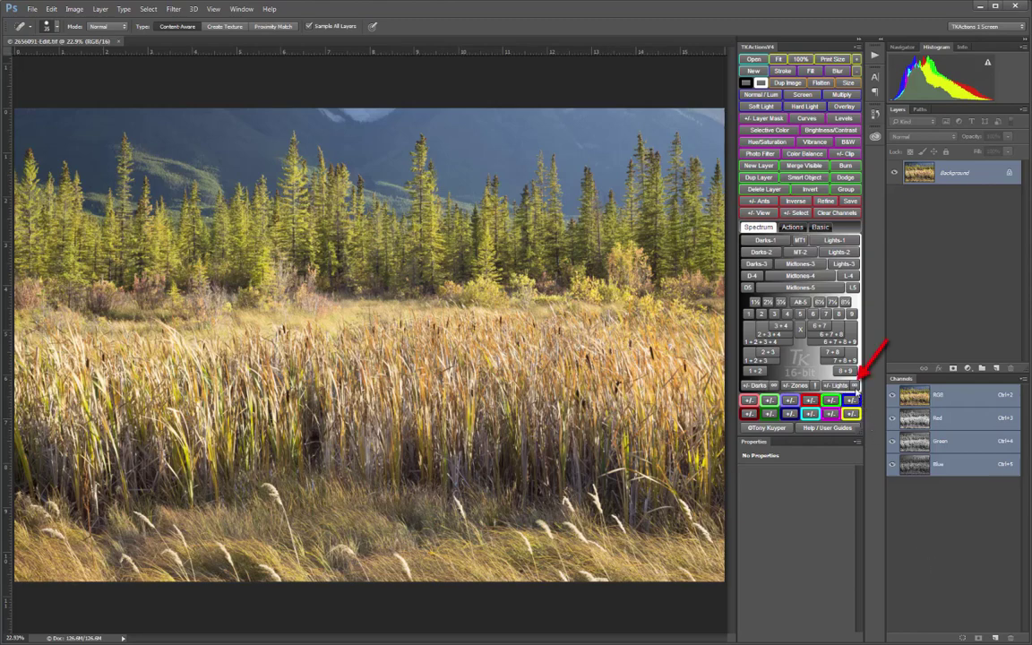
Step: Create a lights Infinity Mask and set its Levels midtone input to 0.60
left_click(854, 385)
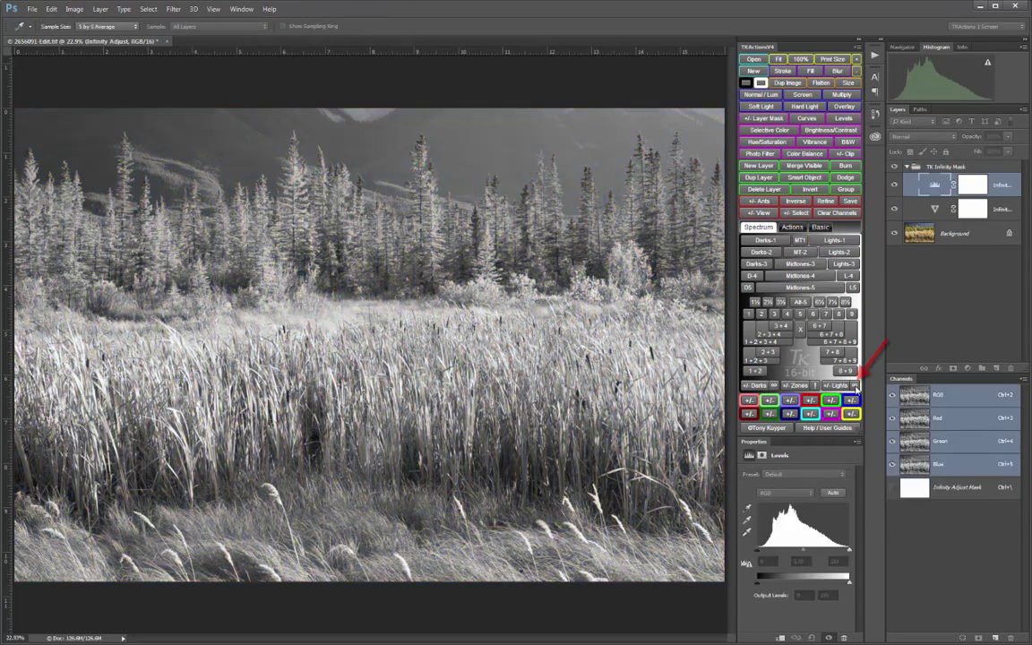
left_click_drag(928, 161, 705, 182)
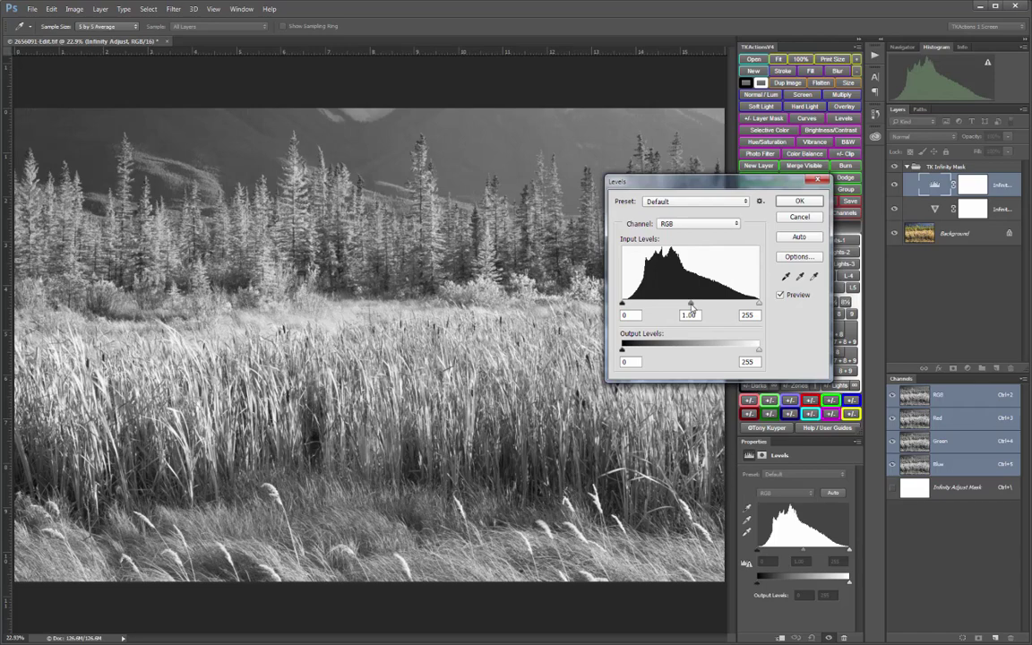
left_click_drag(691, 306, 712, 308)
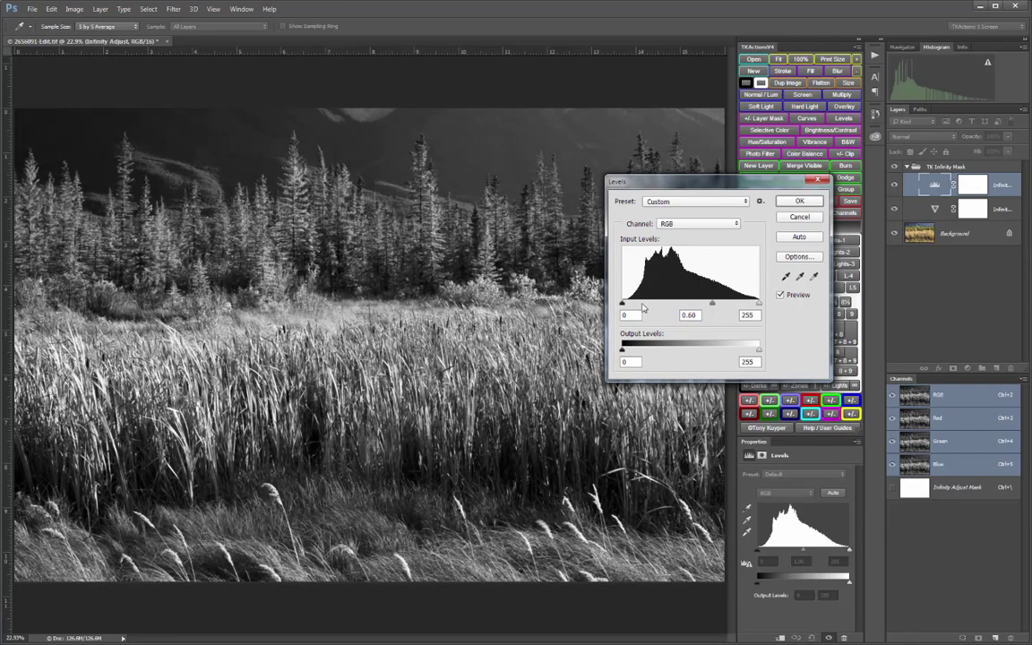
Step: Try more extreme black, white and midtone inputs on the mask, then reset the black point
left_click_drag(623, 304, 648, 306)
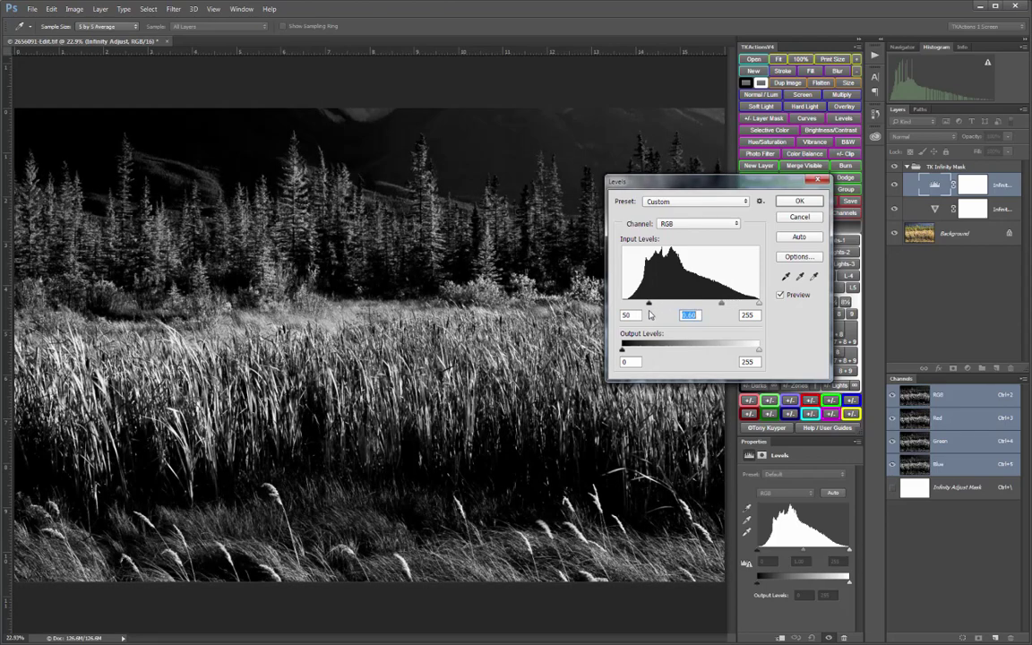
key("Tab")
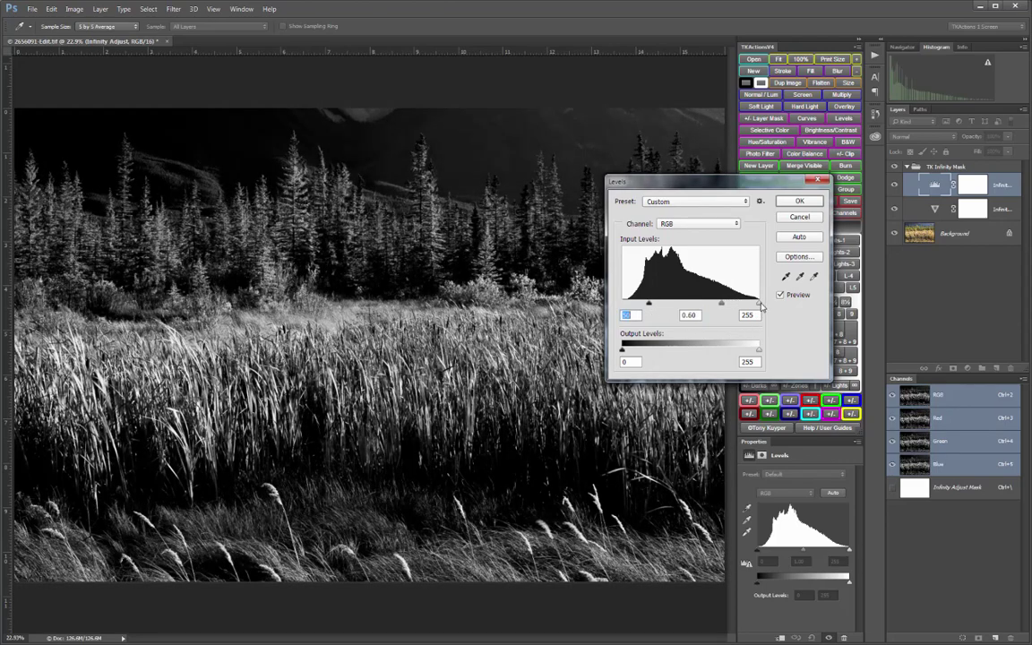
left_click_drag(758, 303, 677, 328)
key("ctrl+z")
left_click_drag(649, 303, 624, 305)
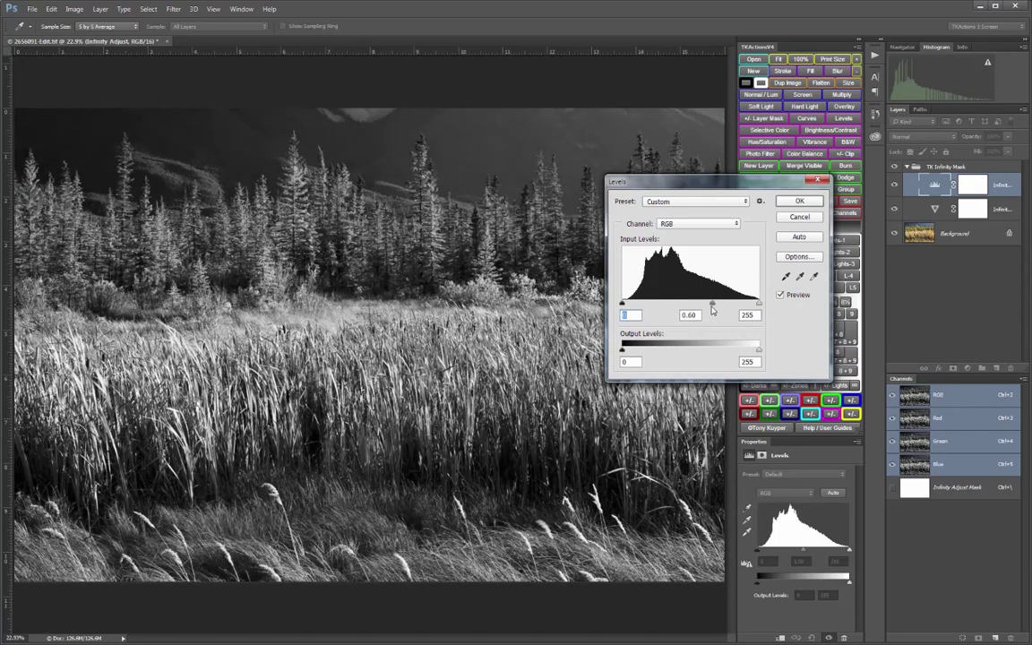
mouse_move(712, 304)
left_mouse_down()
mouse_move(681, 308)
mouse_move(712, 307)
left_mouse_up()
left_click_drag(622, 306, 626, 306)
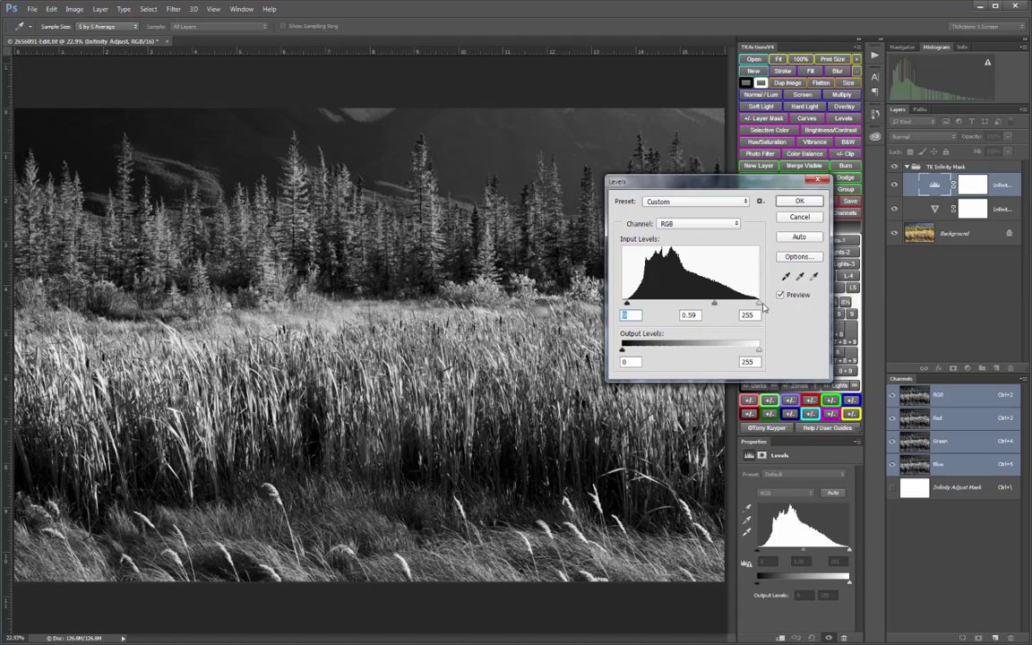
Step: Settle the mask's Levels inputs at 11, 0.59 and 254
left_click_drag(759, 304, 750, 307)
type("9")
key("Tab")
key("Tab")
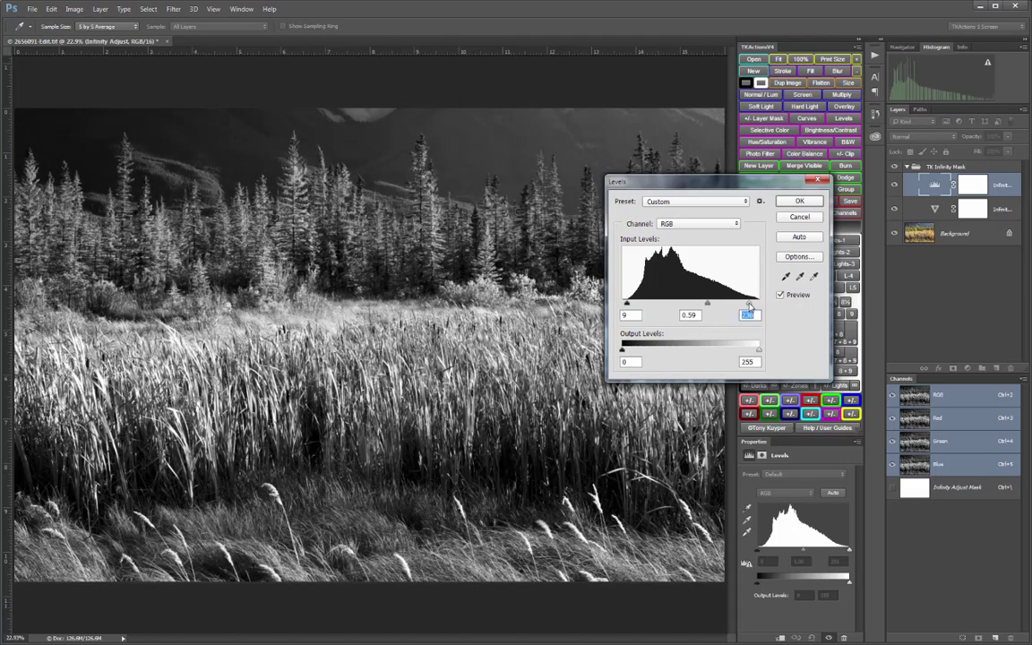
left_click_drag(749, 306, 703, 307)
left_click_drag(625, 305, 688, 313)
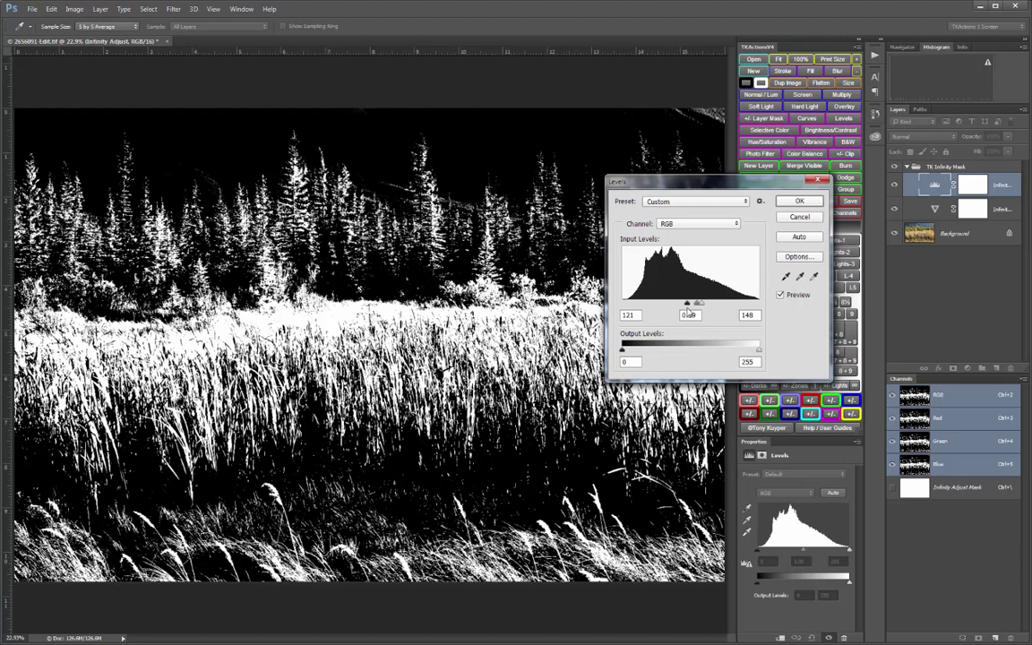
left_click_drag(687, 309, 628, 315)
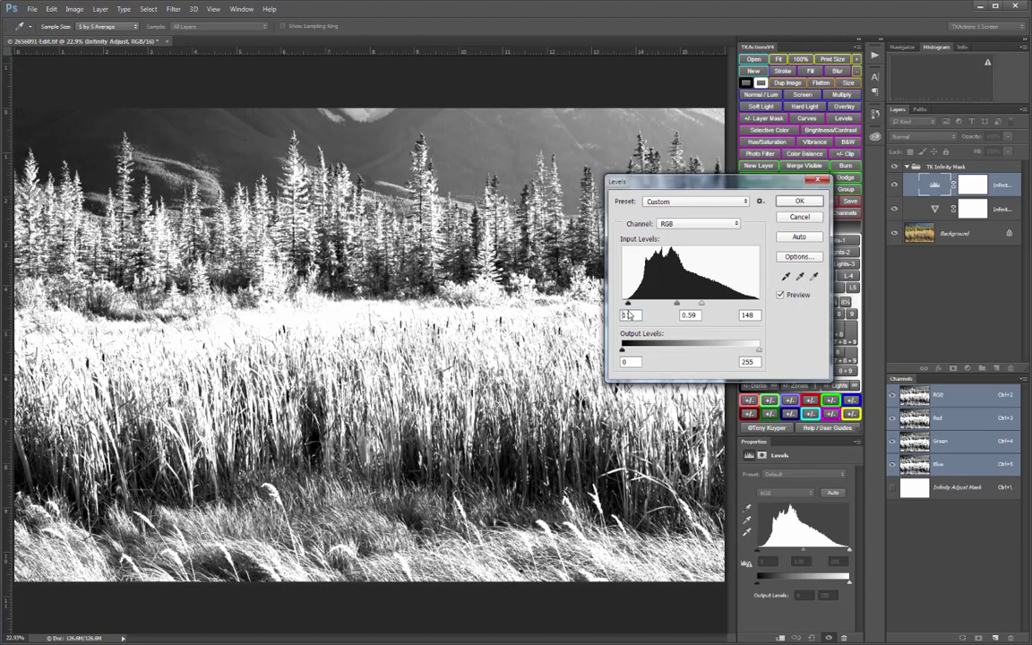
double_click(628, 315)
left_click_drag(702, 305, 757, 313)
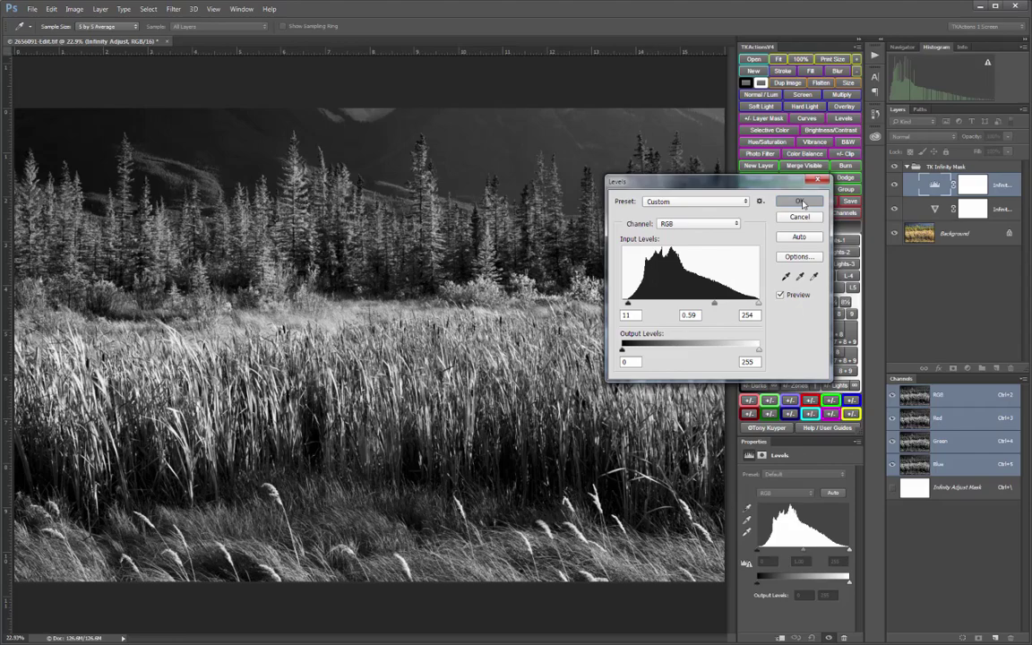
Step: Save the lights mask as a New Selection channel, deselect, and start an inverted Infinity Mask
left_click(800, 203)
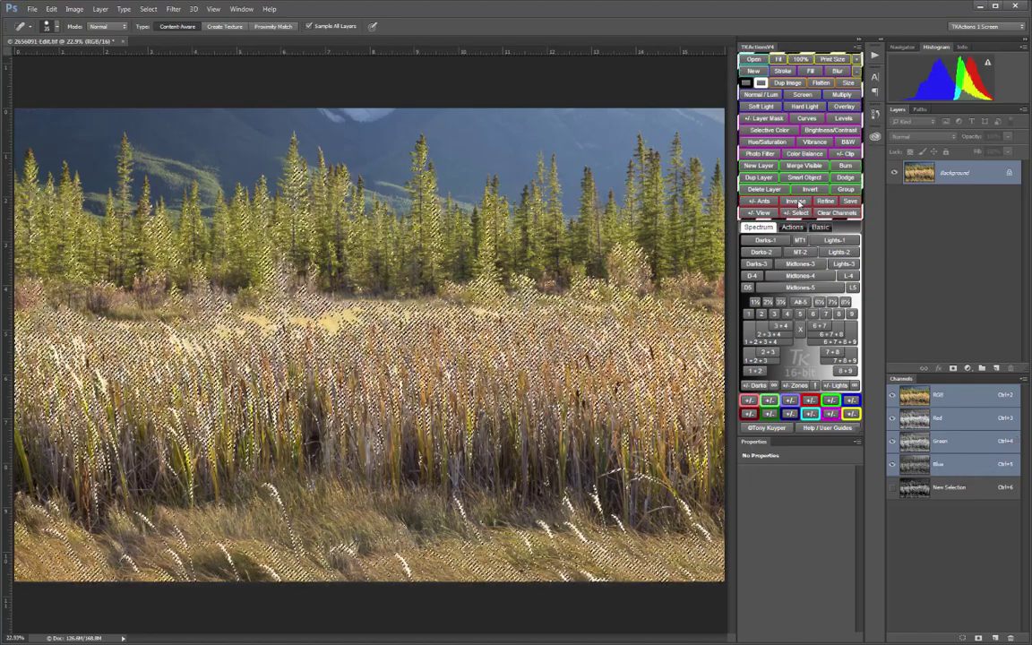
key("ctrl+d")
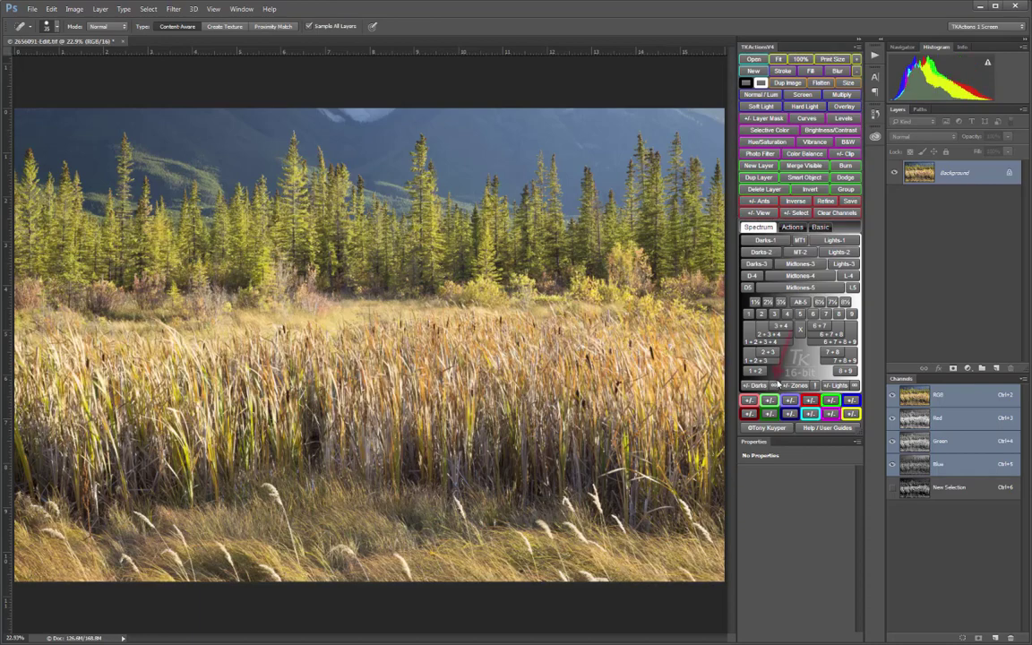
left_click(776, 385)
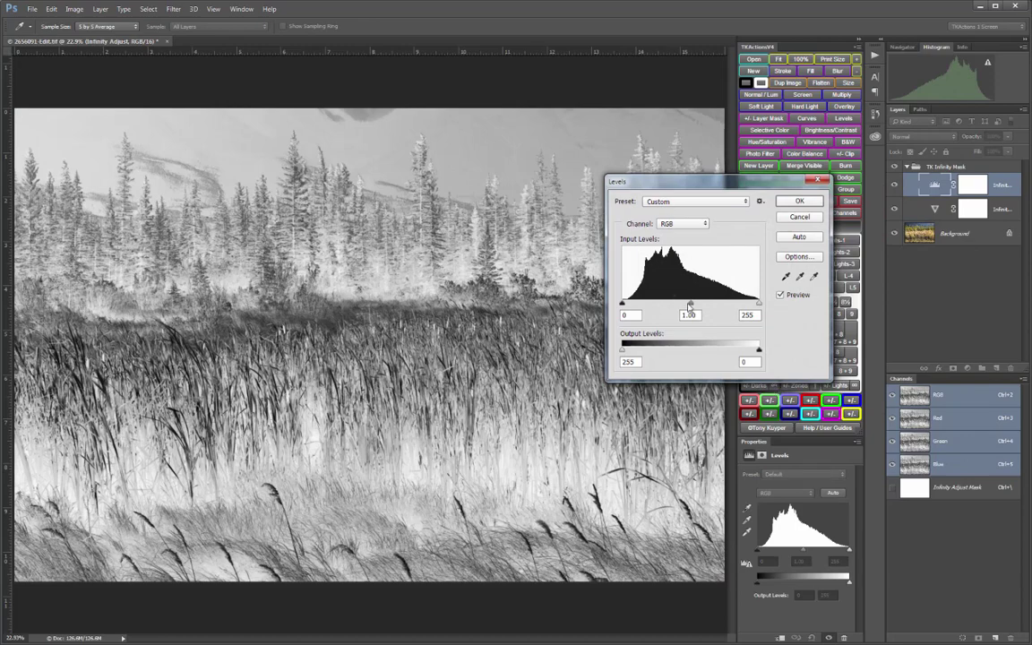
Step: Set the inverted mask's Levels to 16, 1.77 and 100 and accept it
left_click_drag(690, 305, 631, 306)
left_click_drag(759, 306, 725, 315)
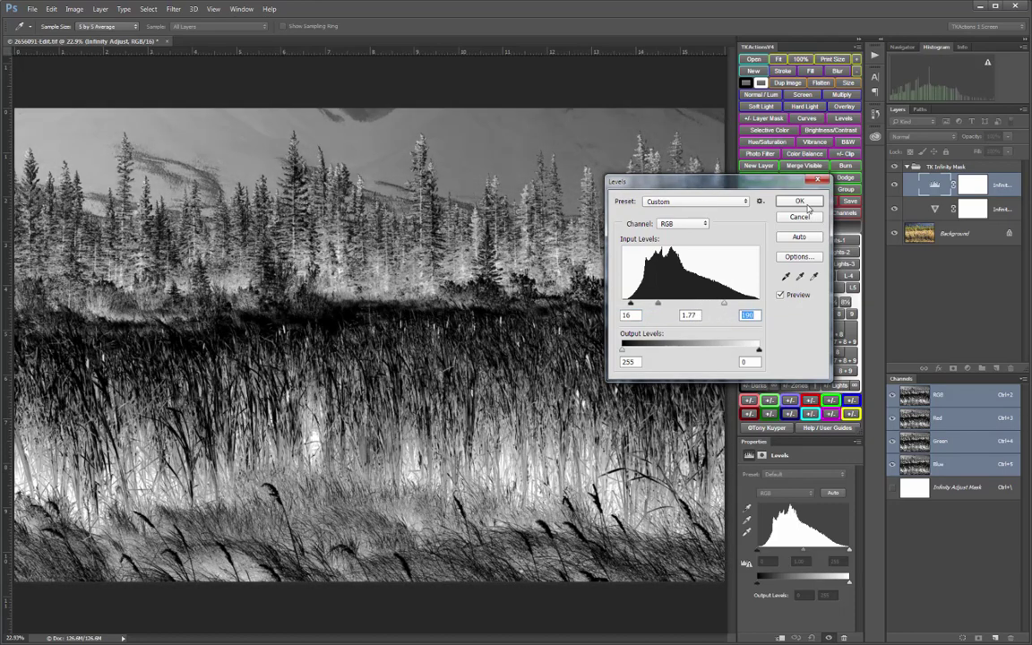
left_click(806, 202)
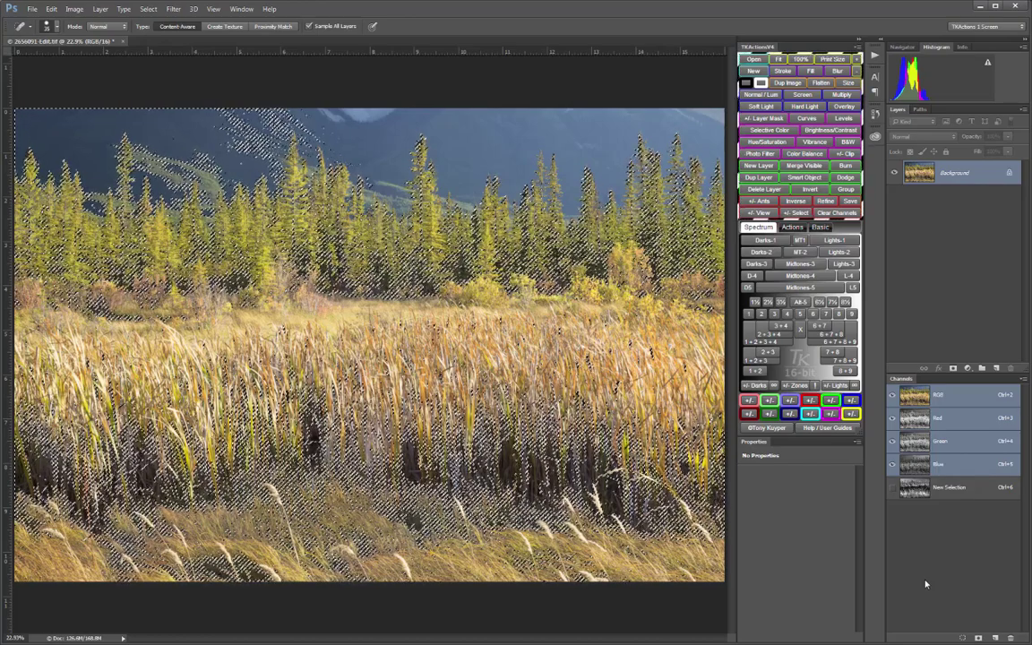
Step: Deselect, then build a Zone Picker selection from the pale yellow f0e5b6 sampled in the photo
left_click(796, 214)
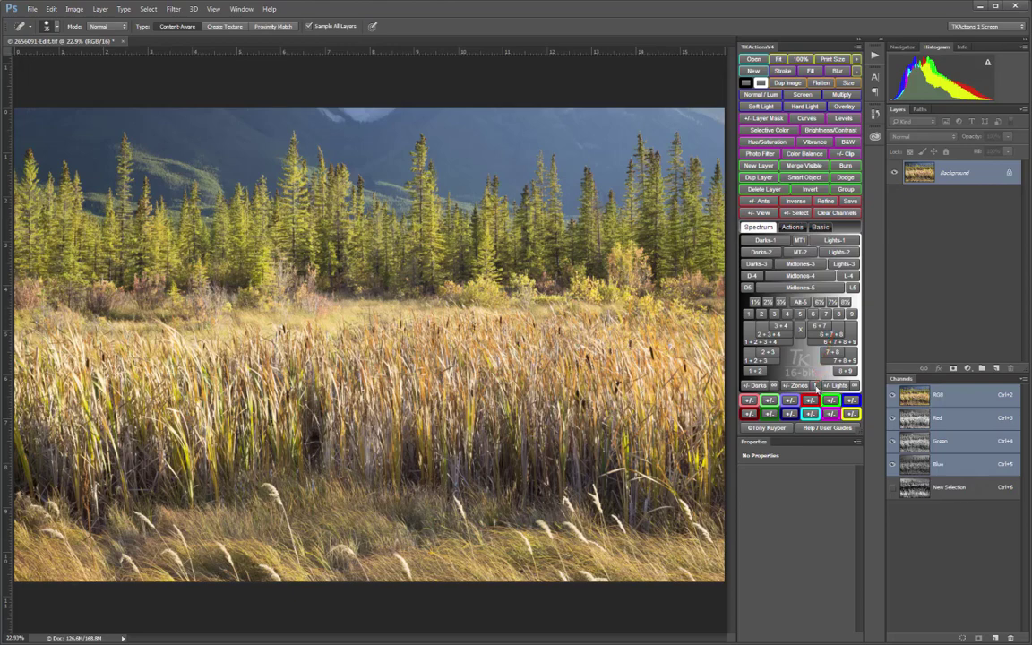
left_click(815, 387)
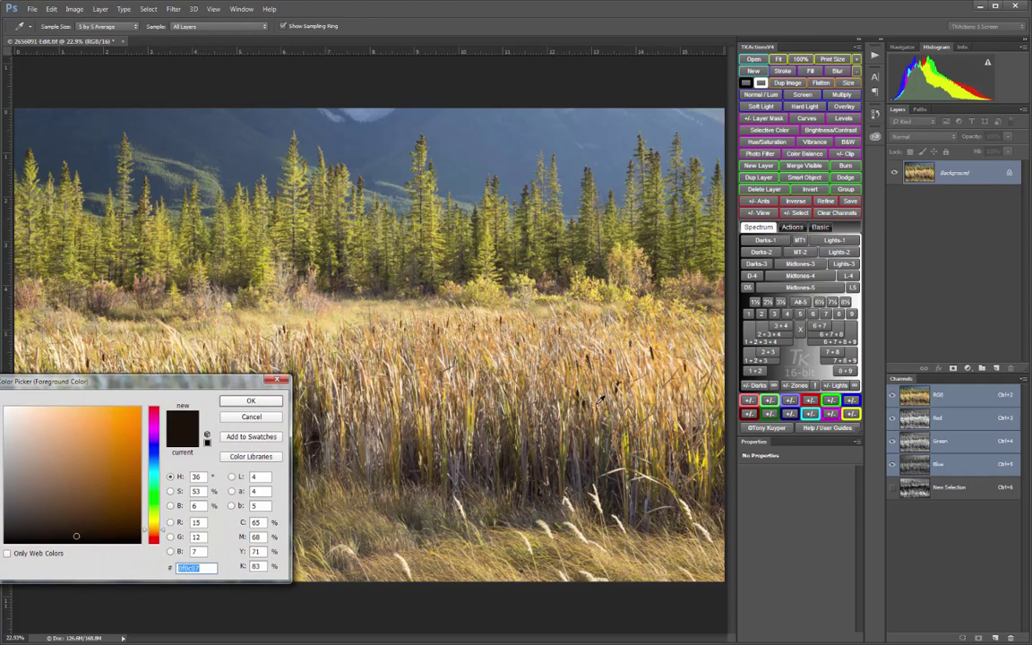
left_click_drag(221, 385, 834, 423)
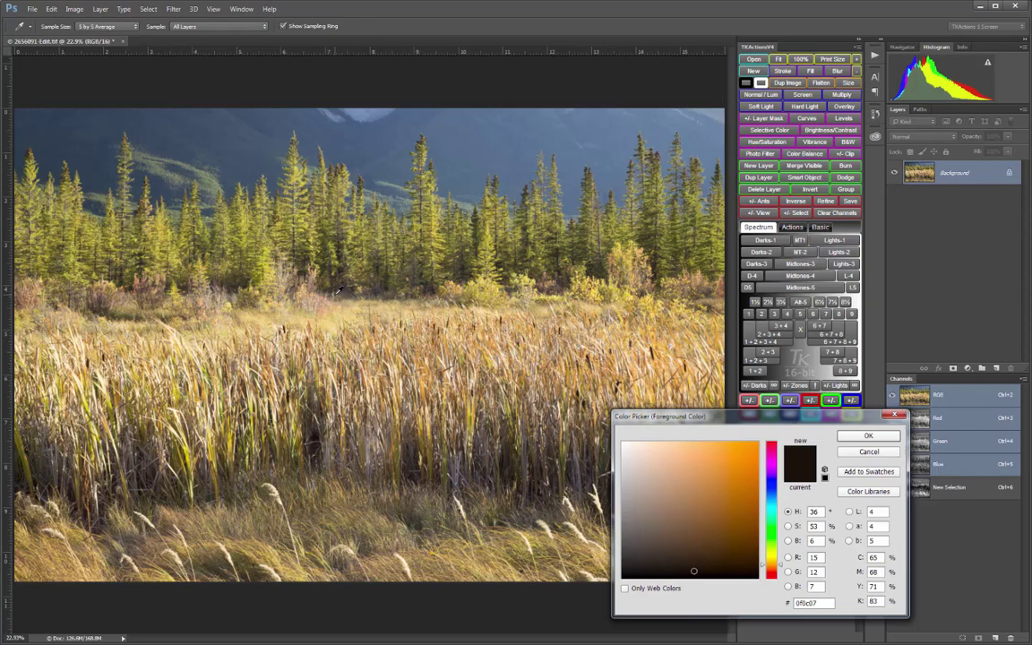
left_click(181, 338)
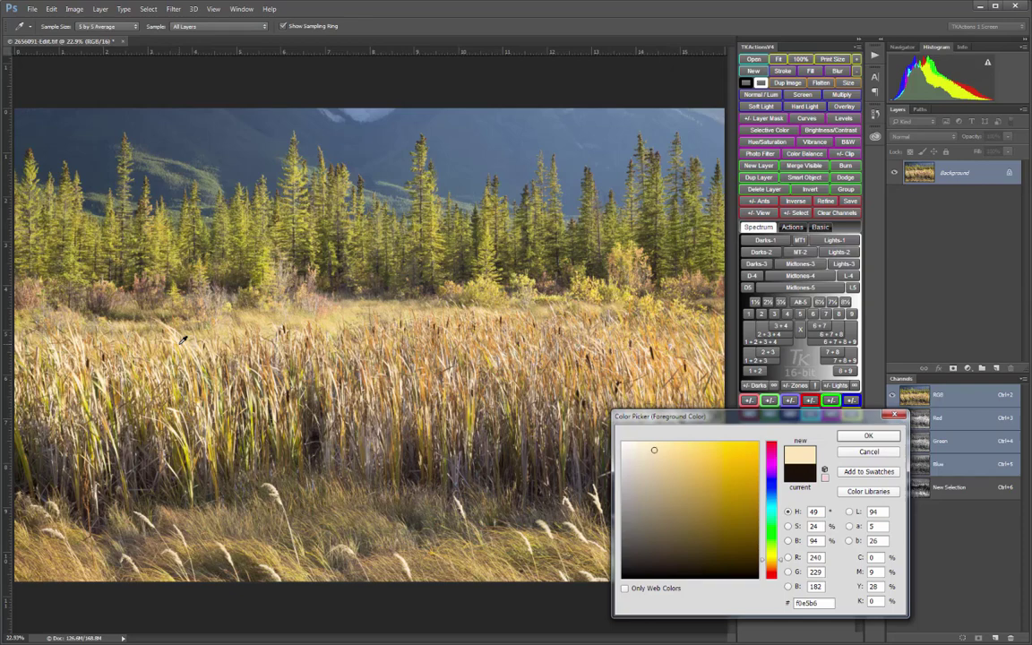
left_click(867, 436)
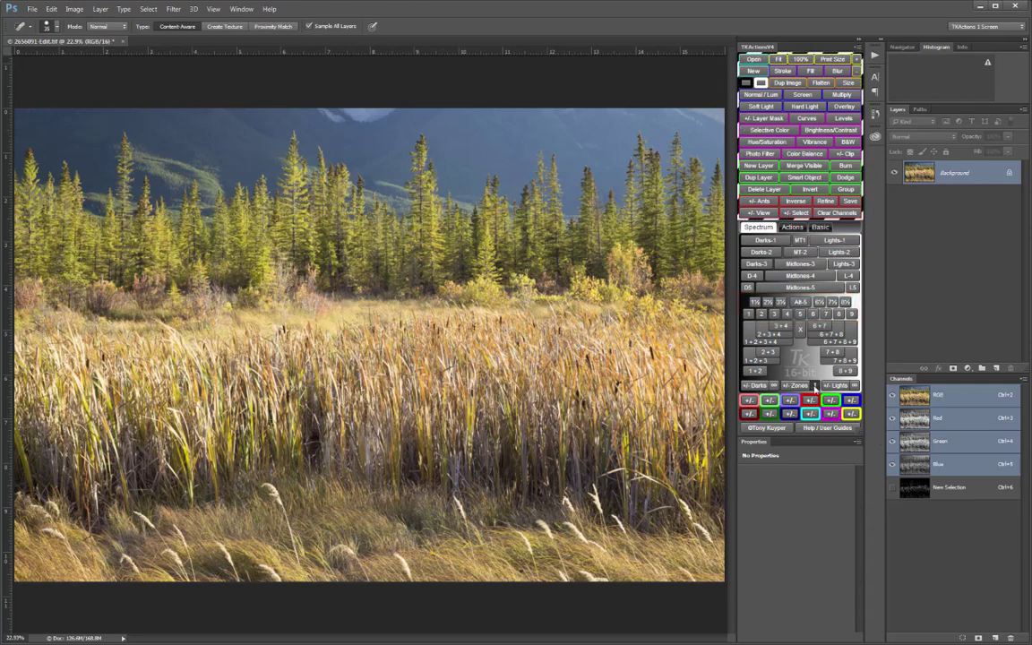
Step: Build a Zone Picker selection from the blue-grey mountain colour
left_click(732, 345)
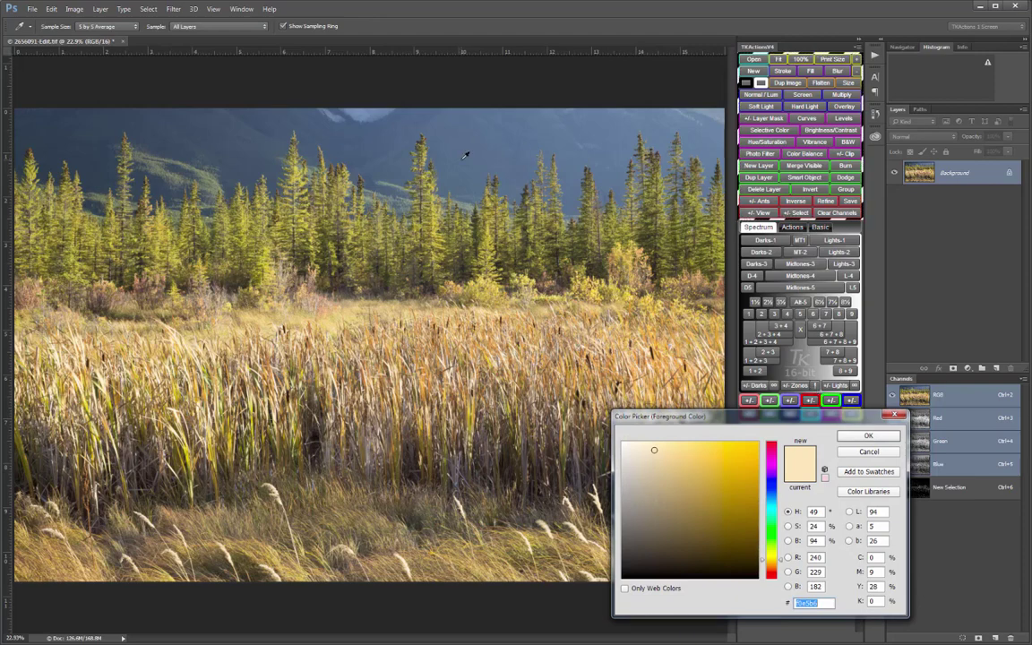
left_click(376, 136)
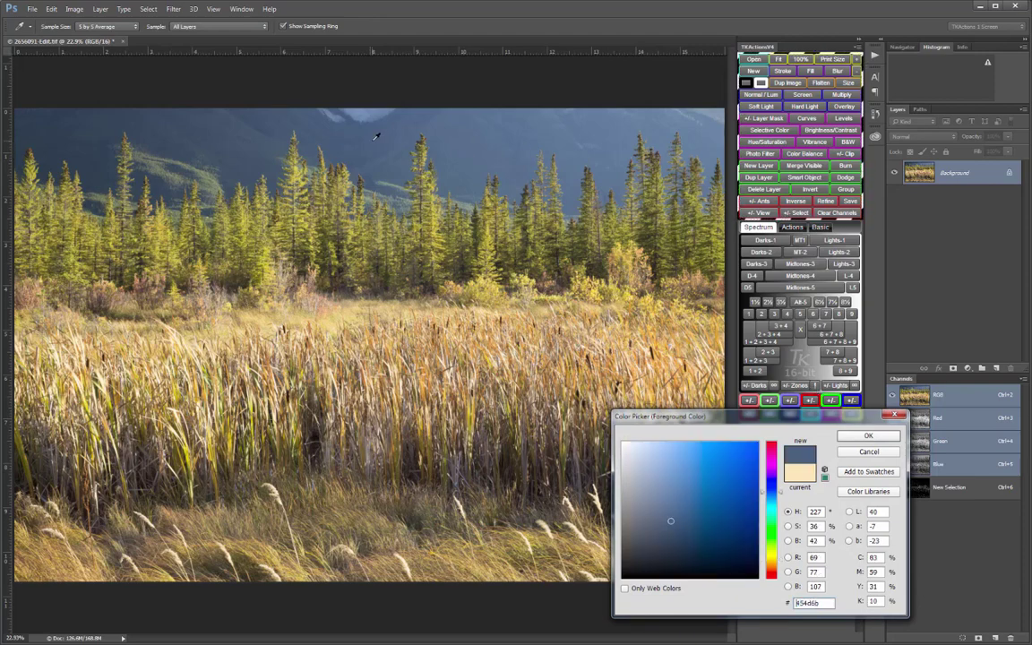
left_click(877, 437)
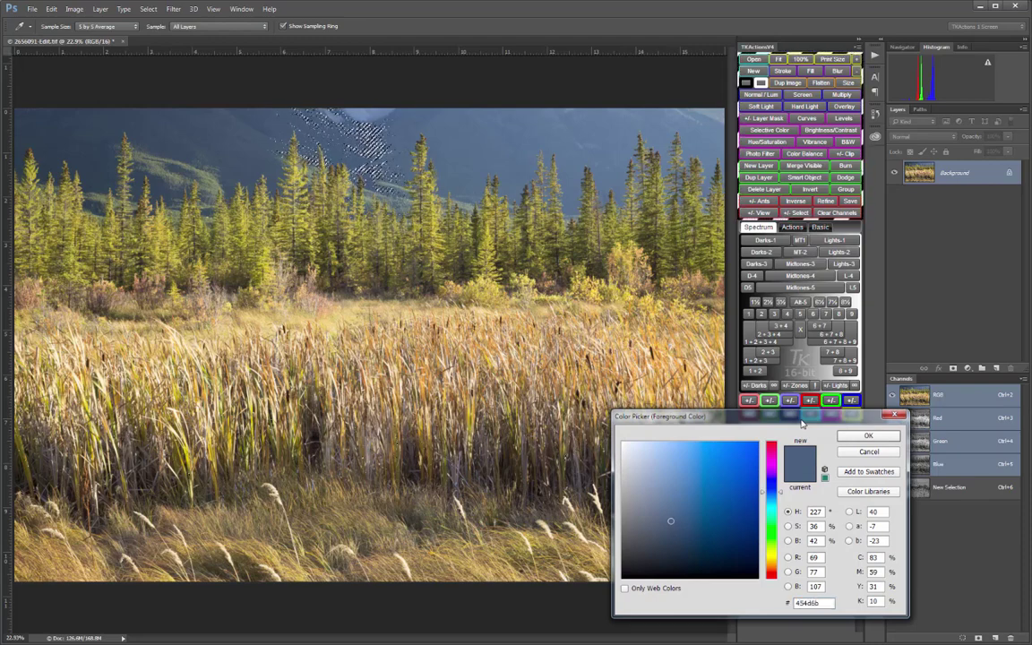
Step: Try blue shades and white in the Color Picker, ending on pure black 000000
left_click(687, 560)
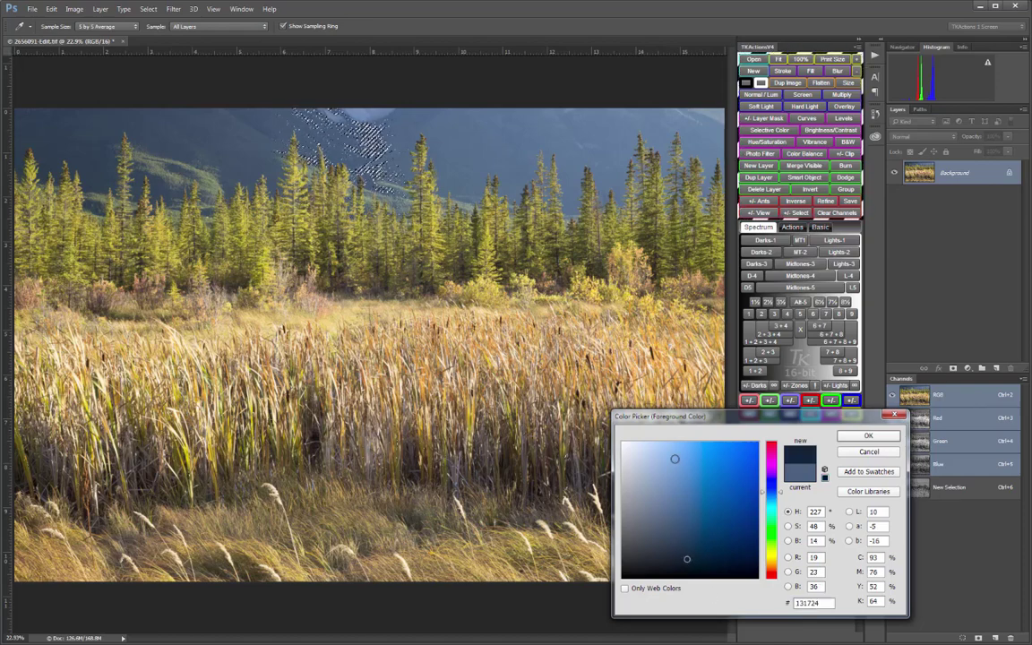
left_click(683, 450)
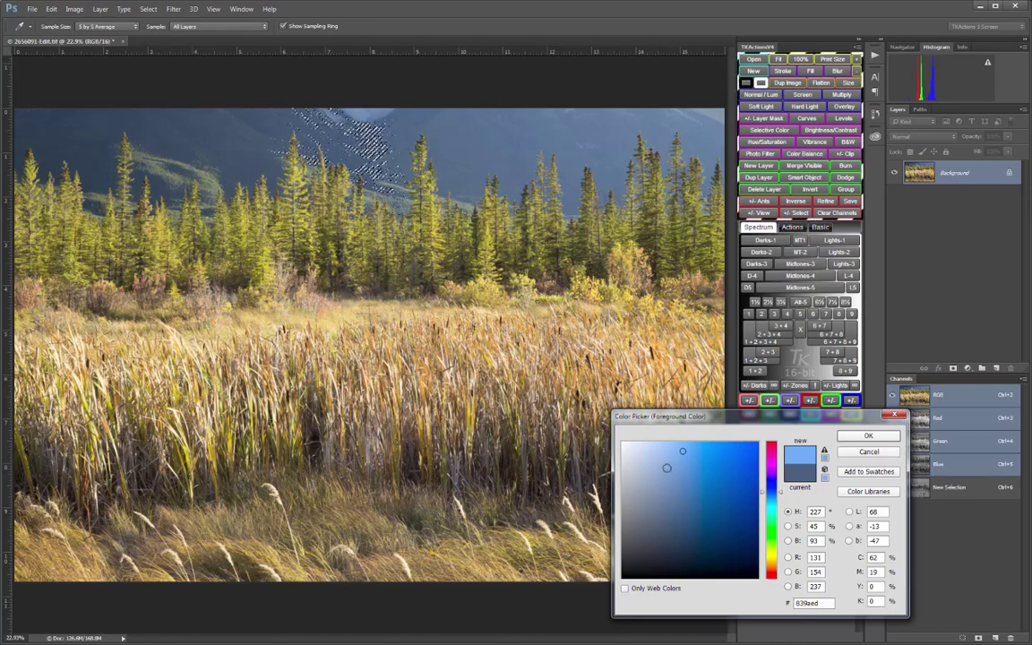
left_click(622, 442)
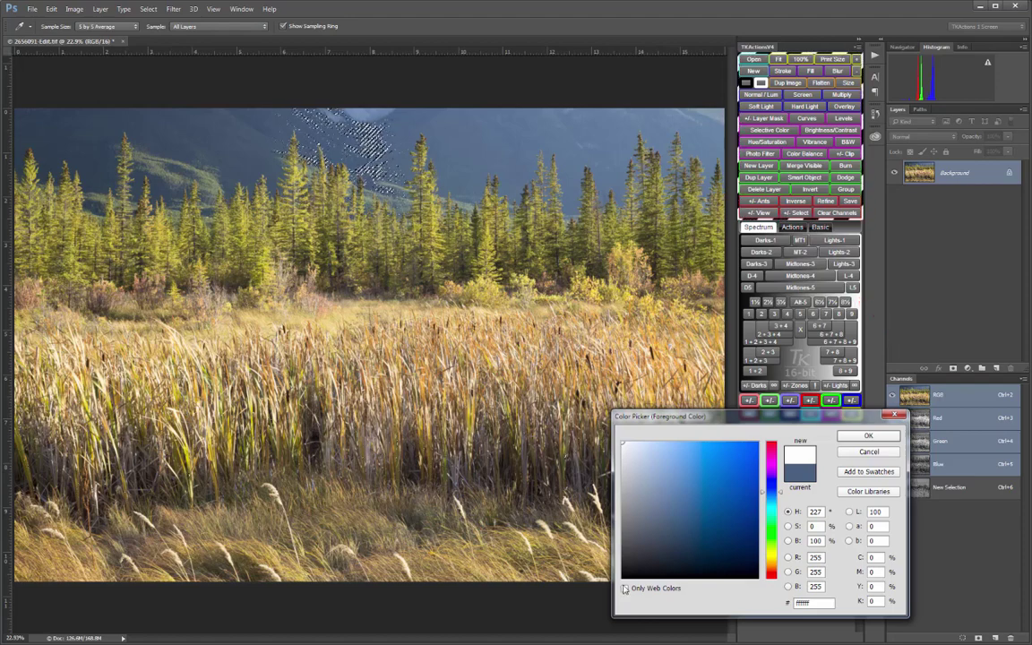
left_click(623, 577)
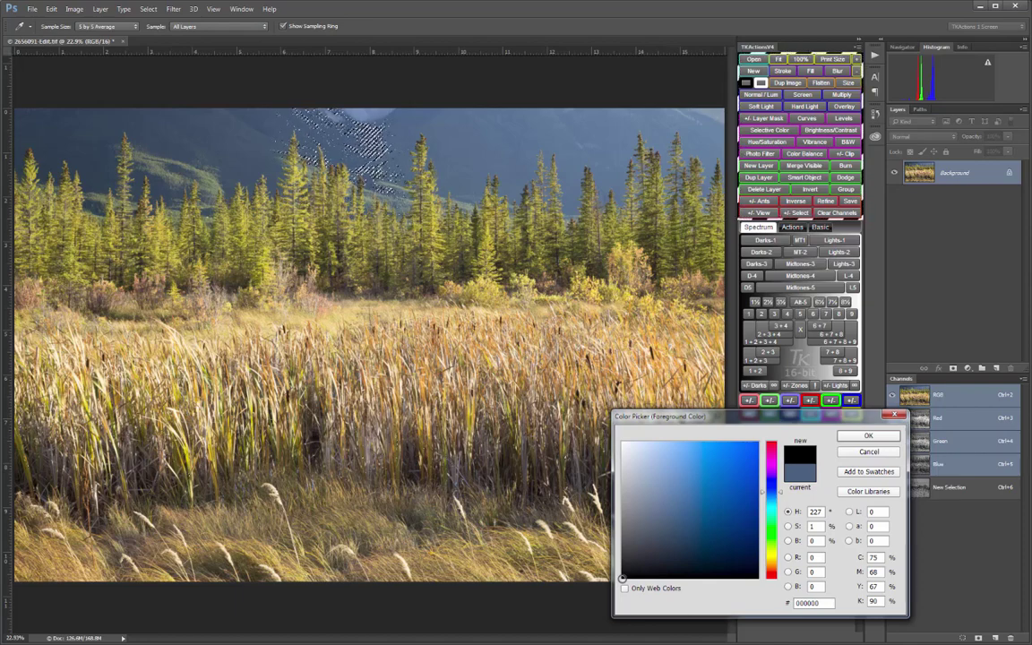
Step: Cancel the black foreground colour and deselect the mountain area over the sky
left_click(868, 452)
key("j")
left_click(796, 213)
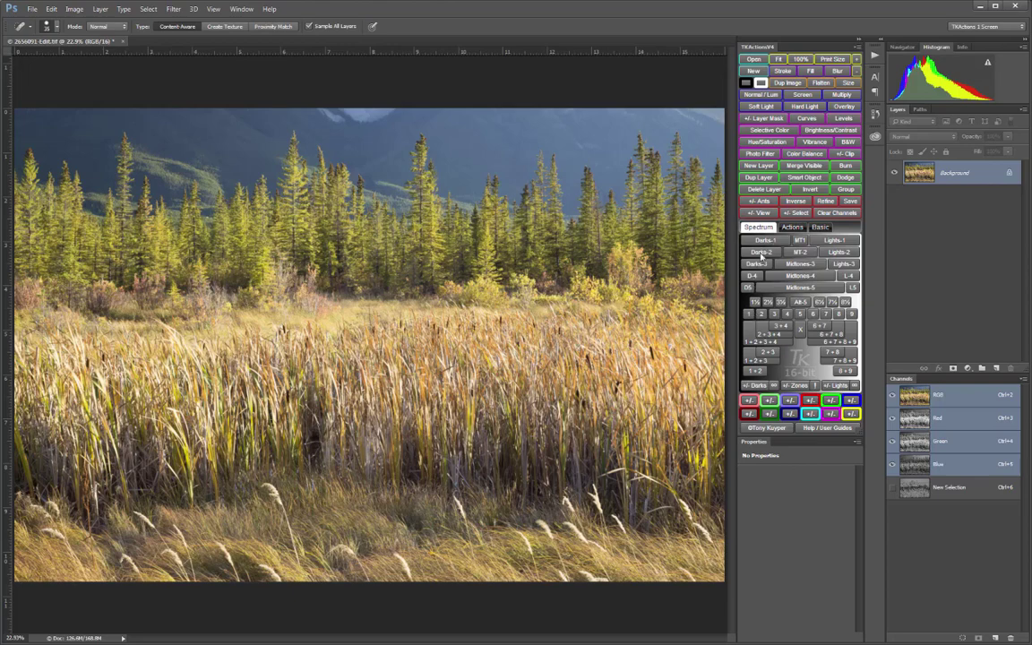
Step: Generate an inverted Infinity Mask with Levels 0, 0.66 and 133, and load it as a selection
left_click(795, 385)
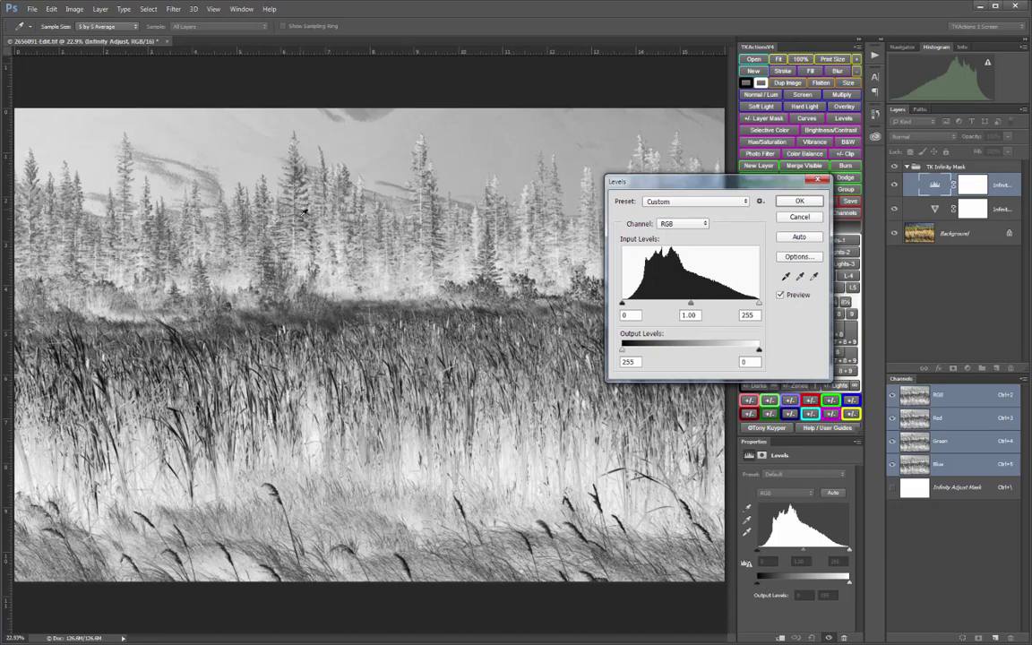
left_click_drag(690, 305, 703, 307)
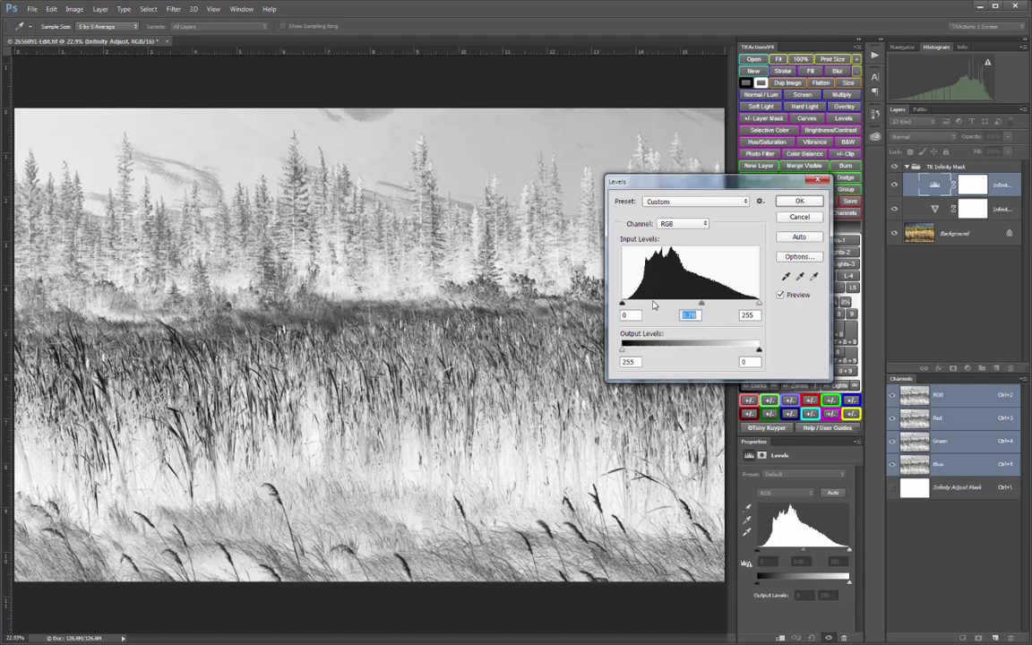
mouse_move(625, 305)
left_mouse_down()
mouse_move(648, 304)
mouse_move(624, 307)
left_mouse_up()
left_click_drag(758, 304, 676, 308)
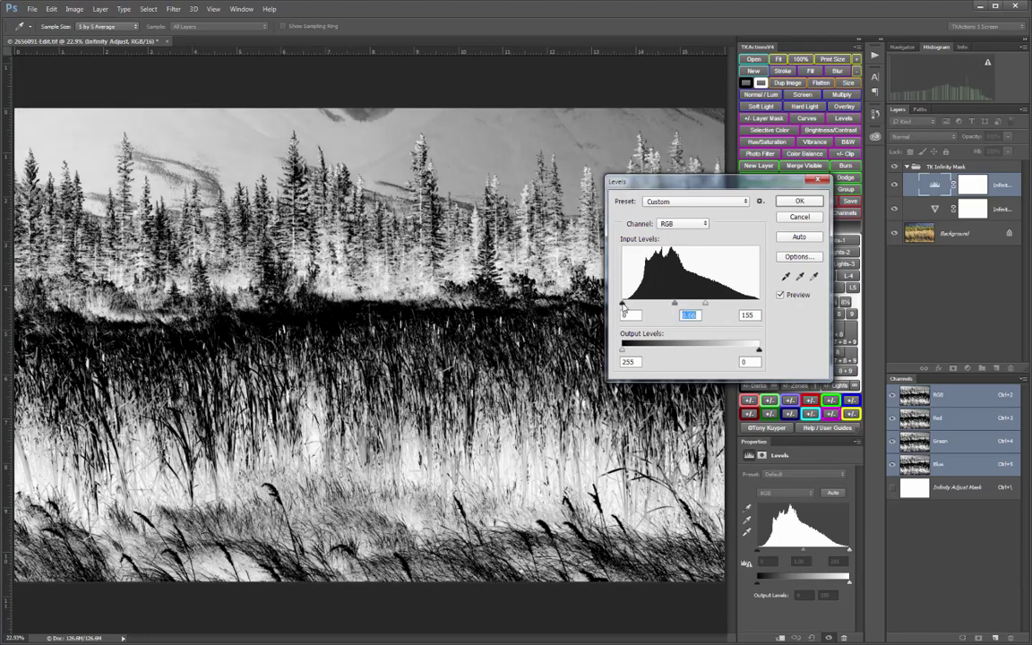
left_click(623, 305)
left_click_drag(705, 306, 697, 311)
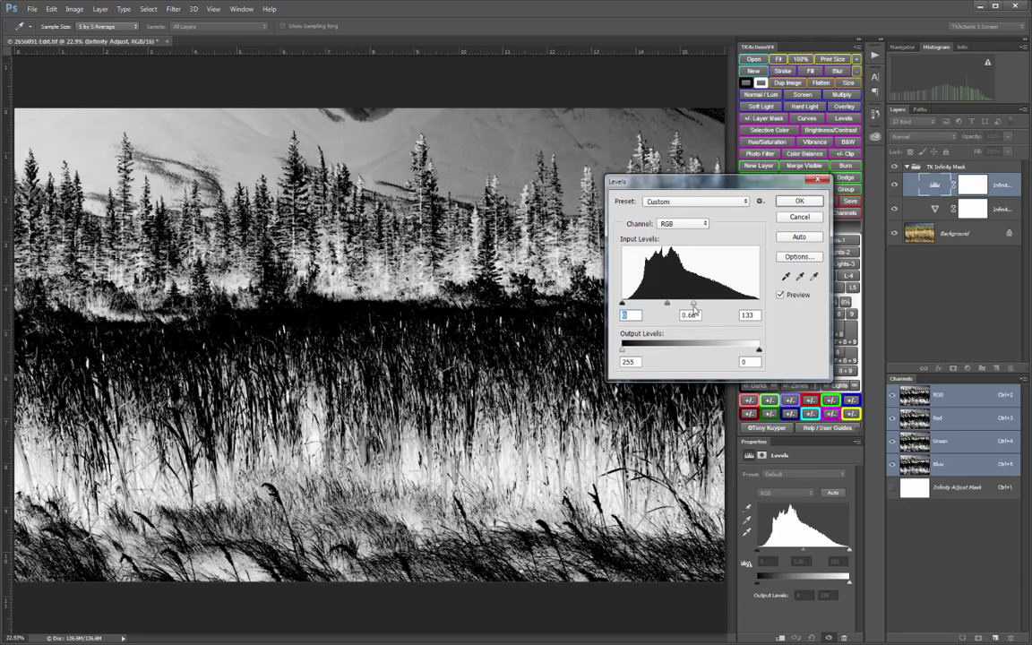
left_click(811, 203)
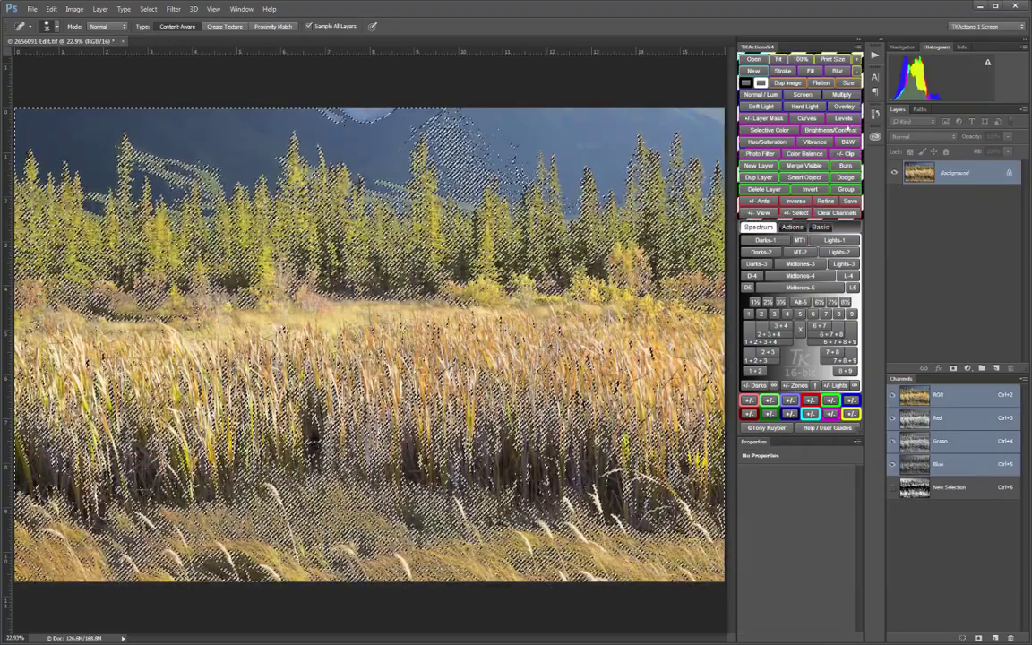
Step: Add a masked Levels 1 layer with midtones 0.75 and white point 242, then compare before and after
left_click(845, 119)
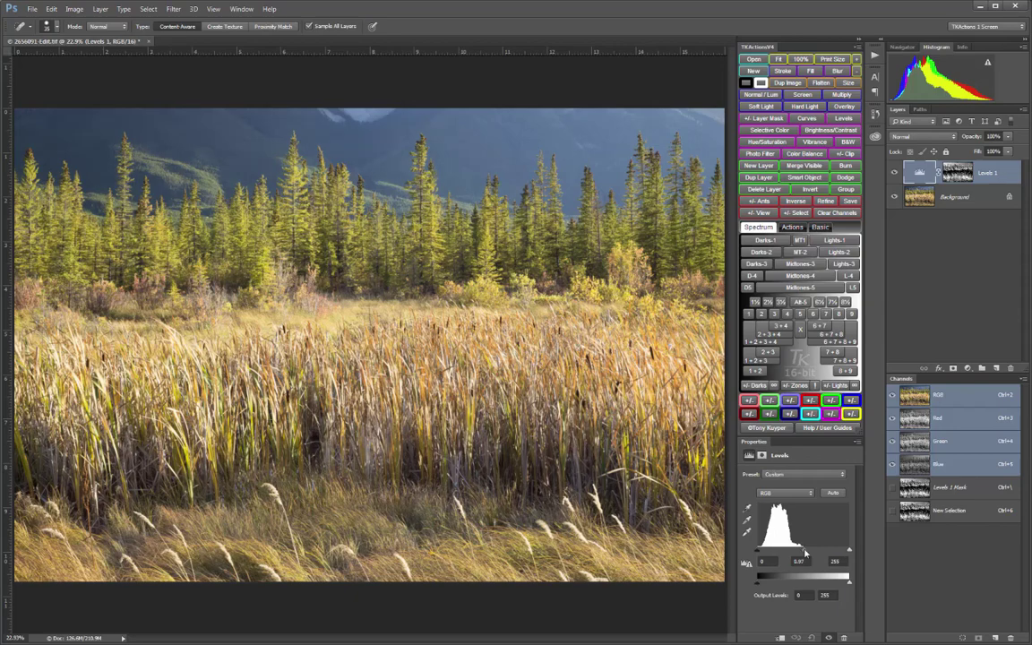
left_click_drag(801, 550, 805, 552)
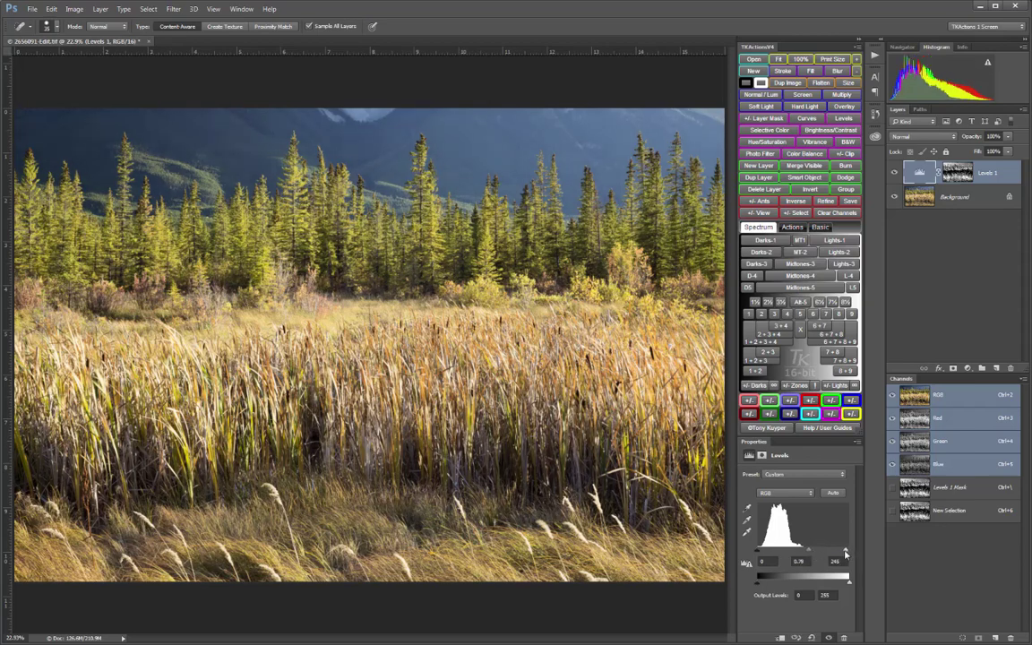
left_click_drag(849, 553, 843, 552)
left_click(894, 173)
left_click(894, 173)
Step: Create a new Infinity Mask with black input 103 and midtone about 0.29, isolating the sunlit grass
left_click(764, 343)
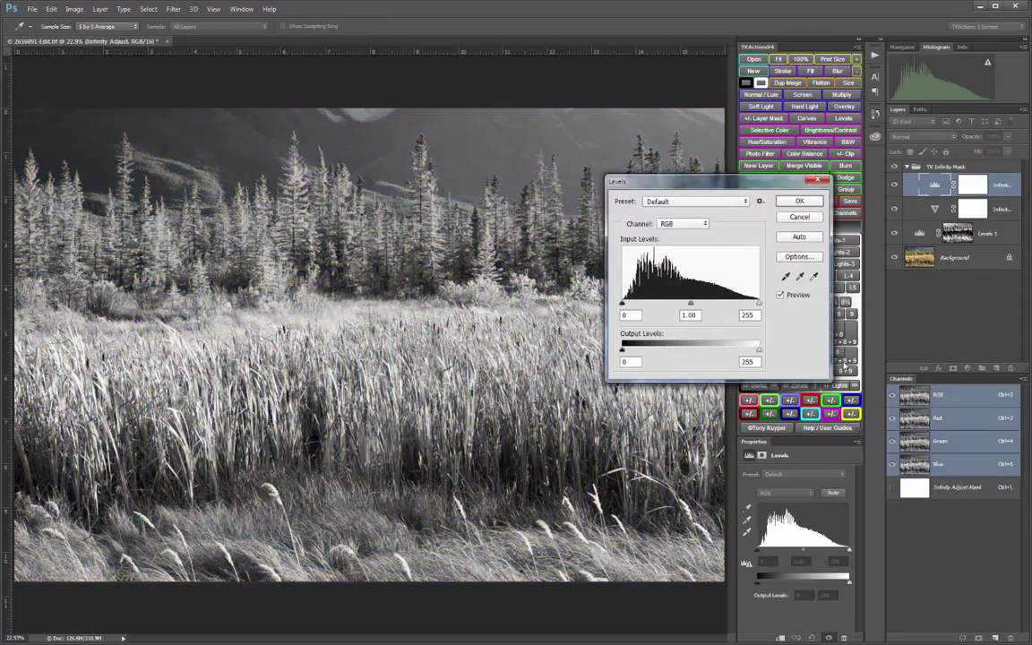
left_click_drag(690, 304, 723, 312)
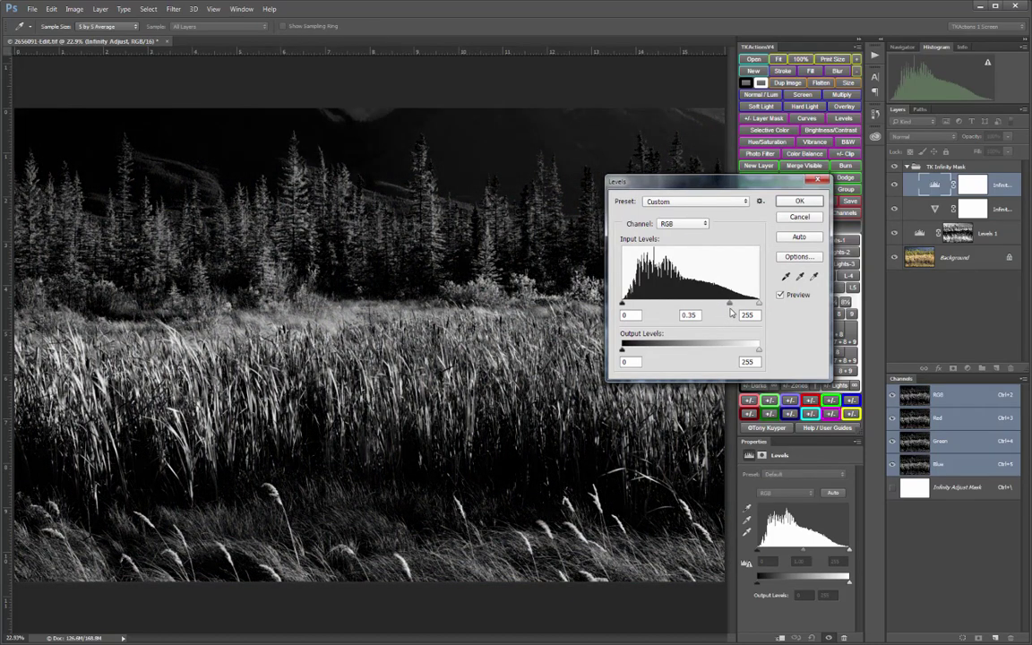
key("Tab")
key("shift+Tab")
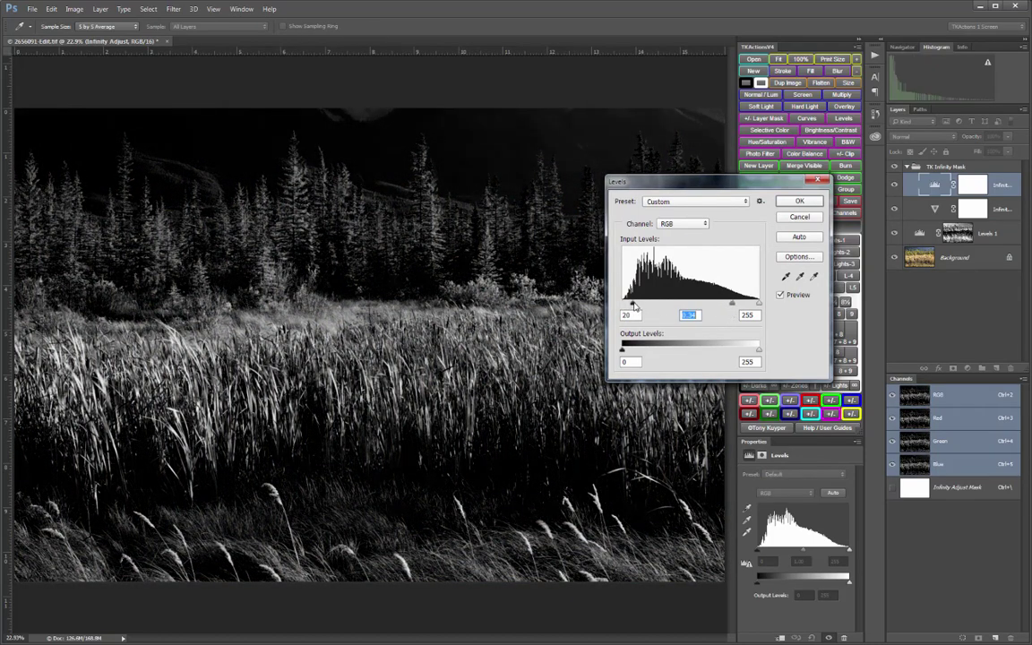
left_click_drag(622, 304, 675, 305)
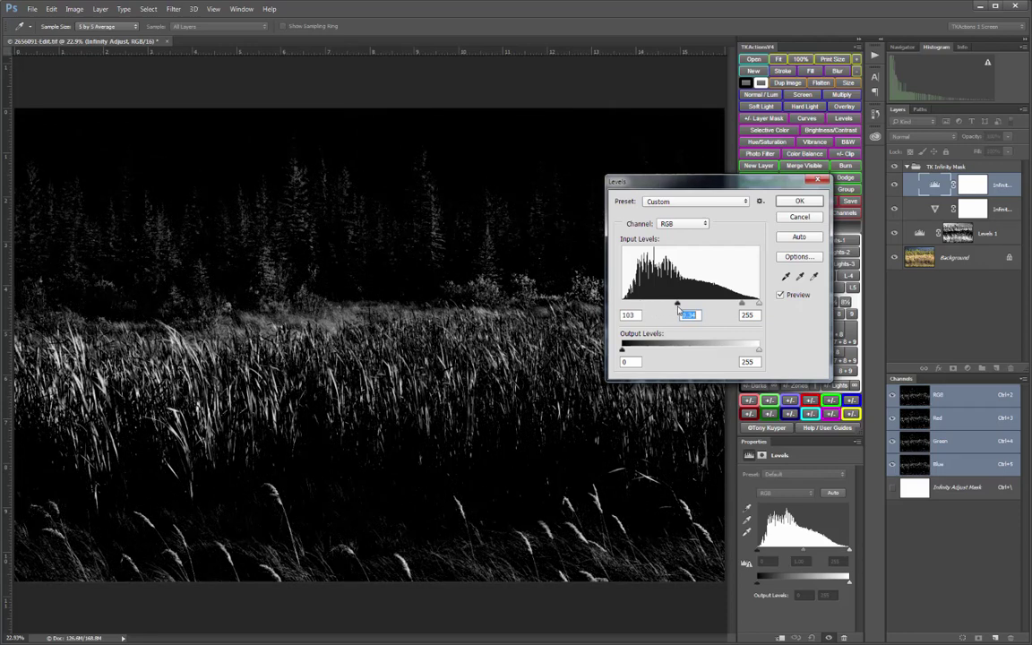
key("shift+Tab")
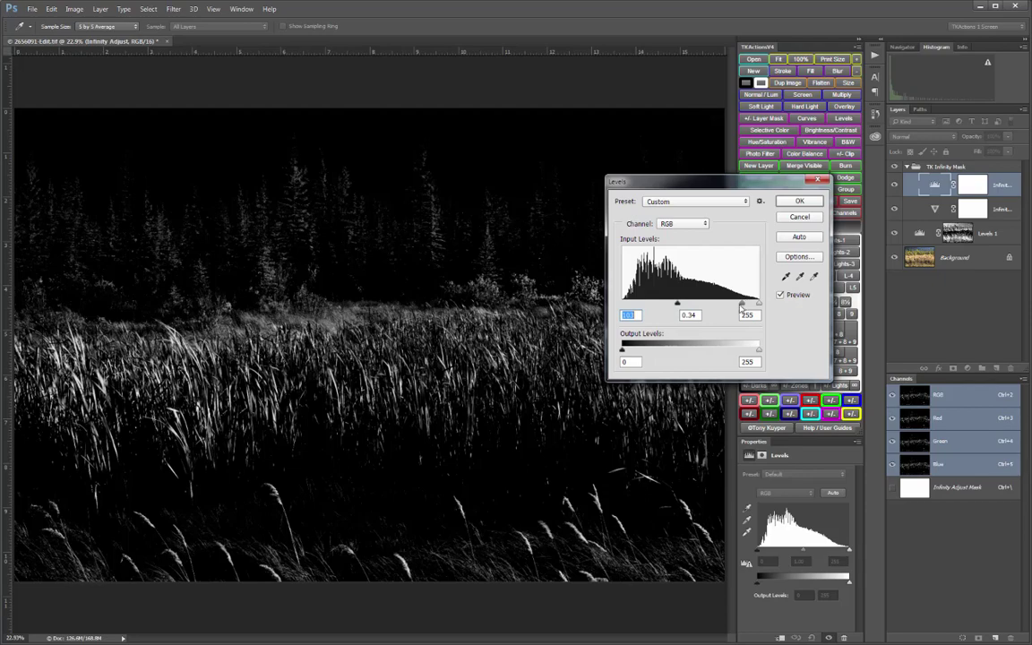
key("Tab")
key("Down")
key("Down")
key("Down")
key("Down")
key("Down")
key("Down")
key("Down")
key("Down")
key("Down")
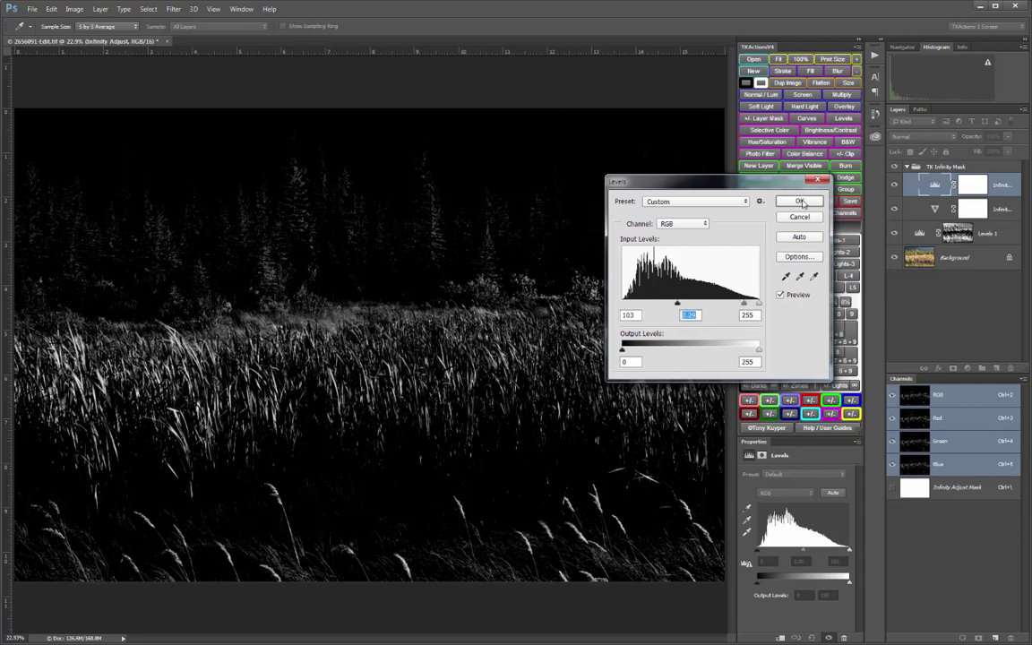
Step: Load the grass mask as a selection and add a masked Levels 2 layer, comparing it on and off
left_click(799, 201)
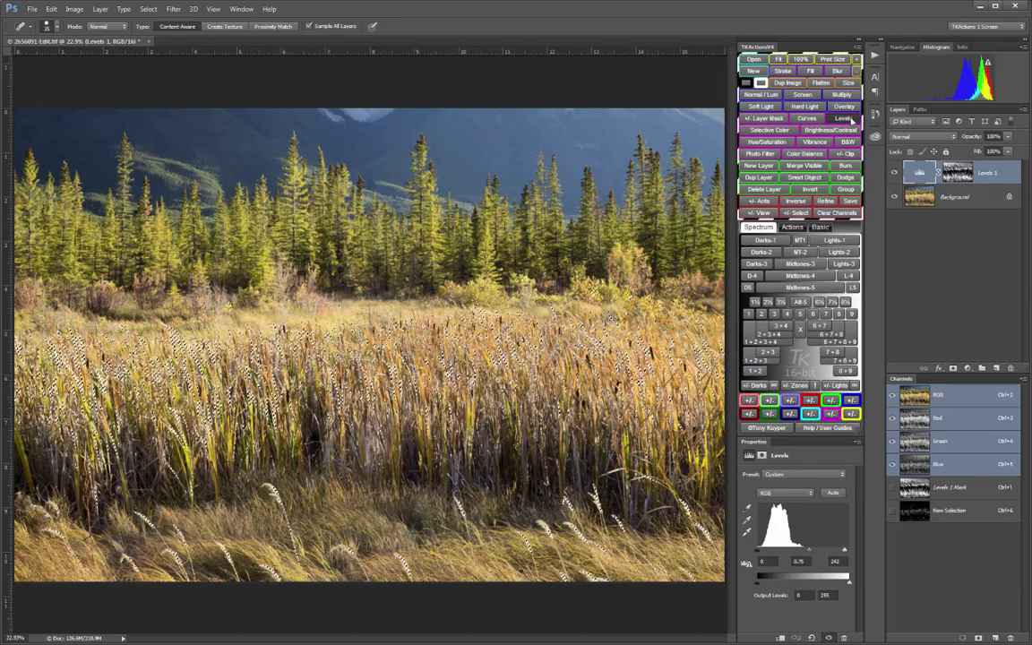
left_click(849, 119)
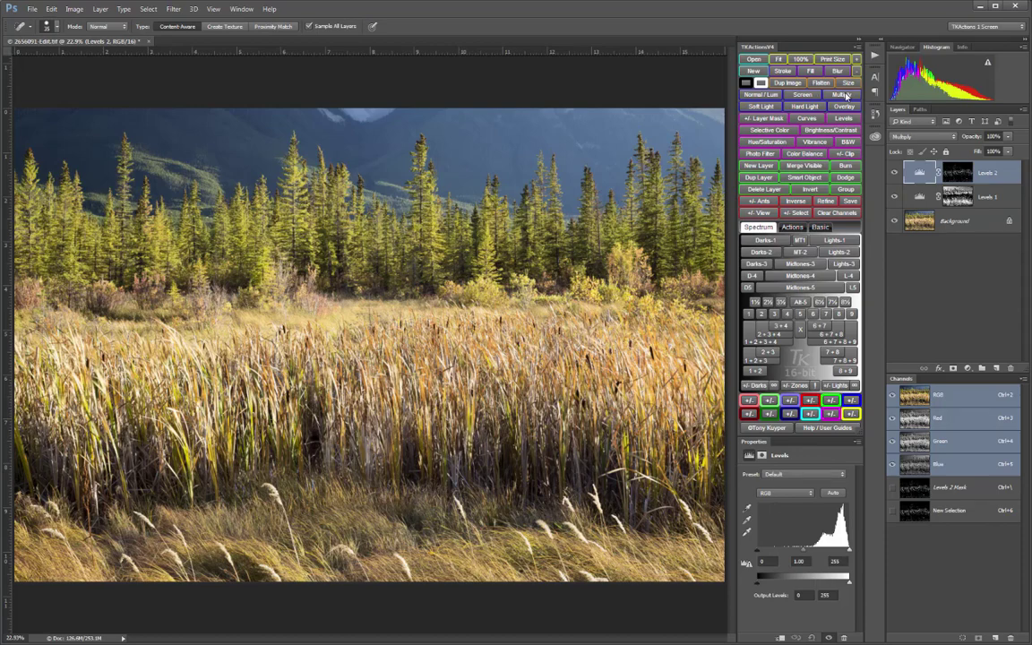
left_click(894, 173)
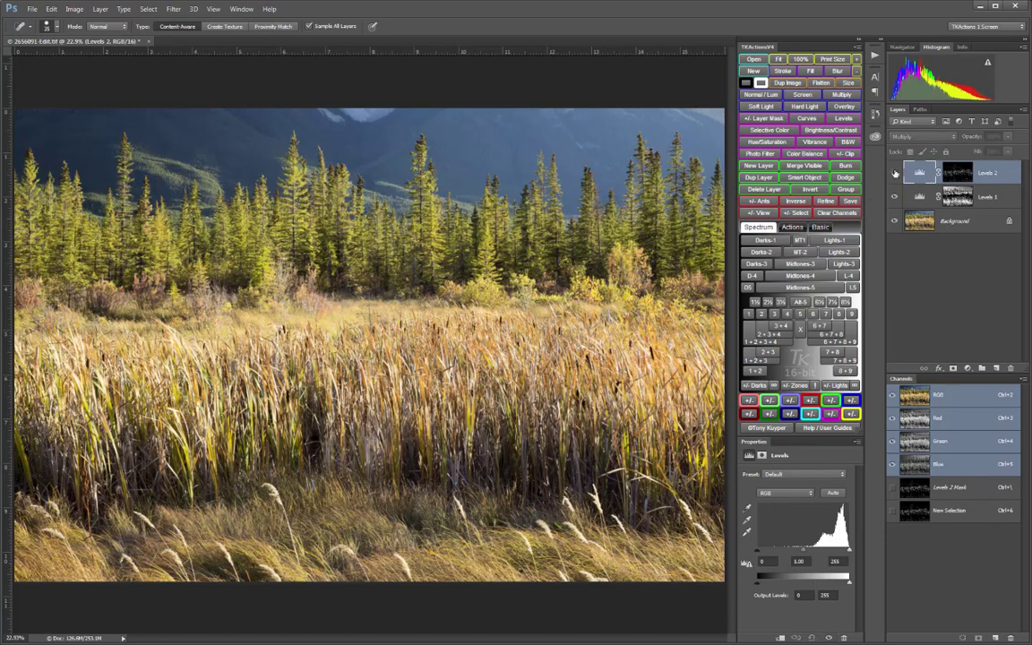
left_click(893, 173)
left_click(894, 173)
left_click(893, 173)
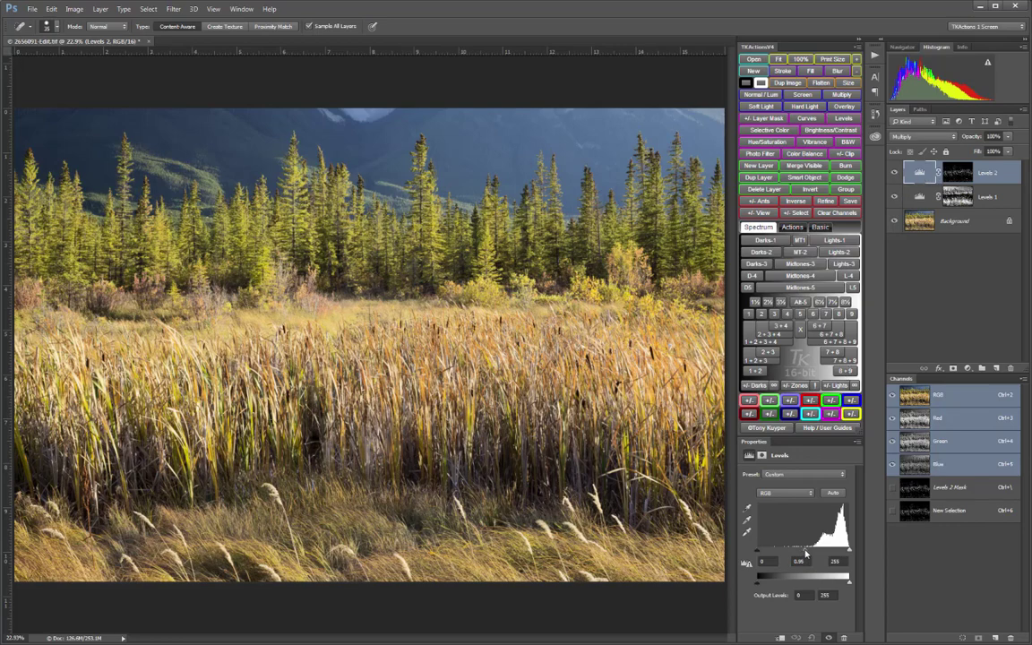
Step: Set Levels 2 to Multiply with black input 56 and midtones 0.76, checking the grass before and after
left_click_drag(804, 550, 779, 553)
left_click(894, 172)
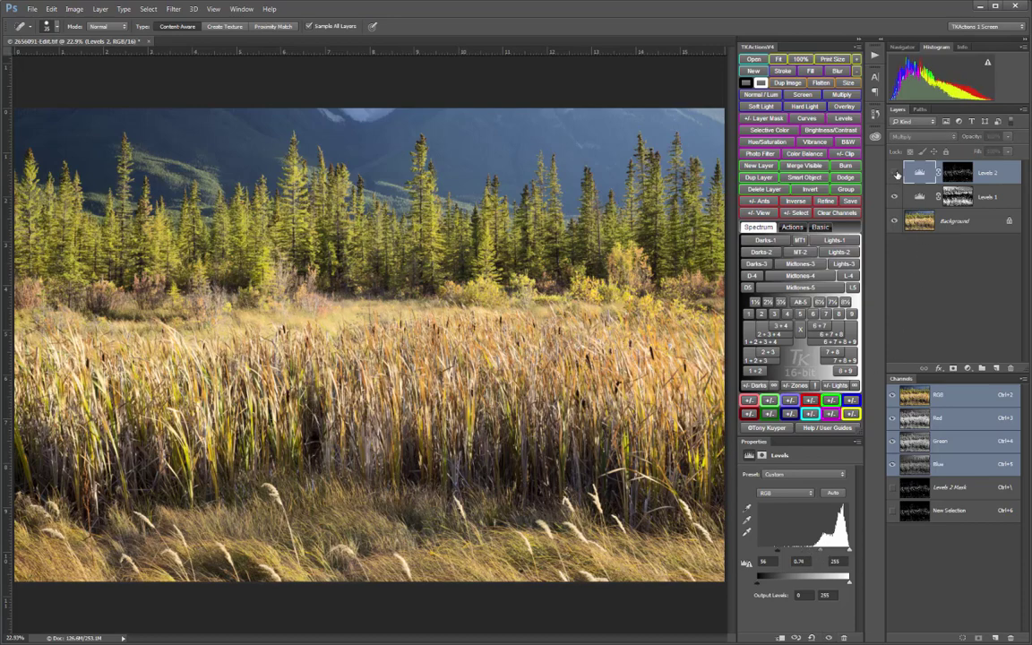
left_click(894, 173)
left_click(895, 173)
left_click(895, 173)
left_click(895, 173)
left_click(895, 172)
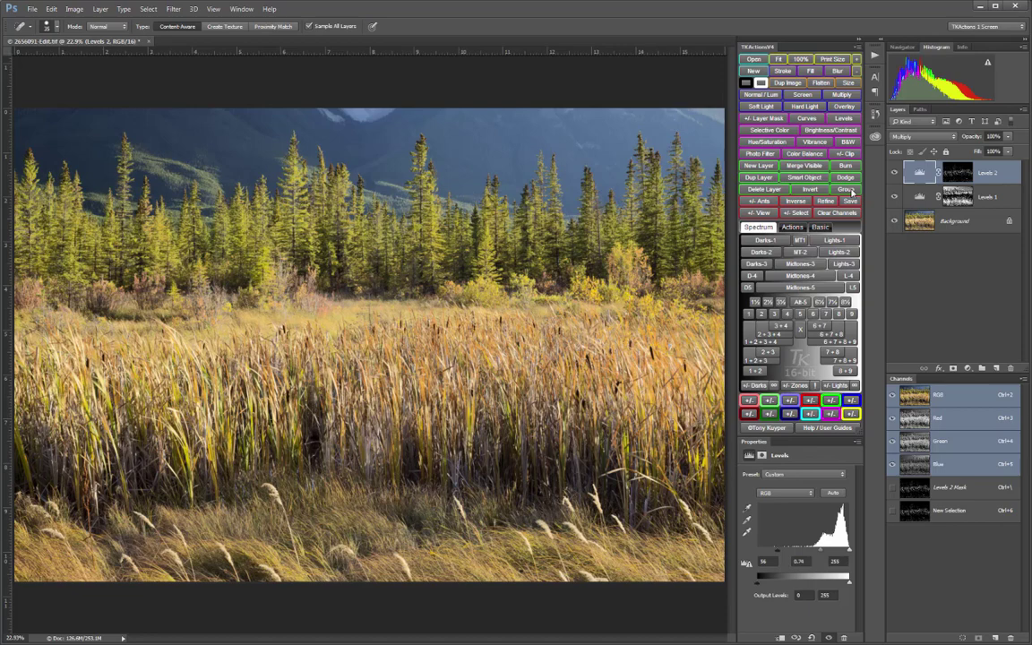
Step: Group Levels 1 and 2 into Group 1 and give it an inverted black mask
left_click(852, 191)
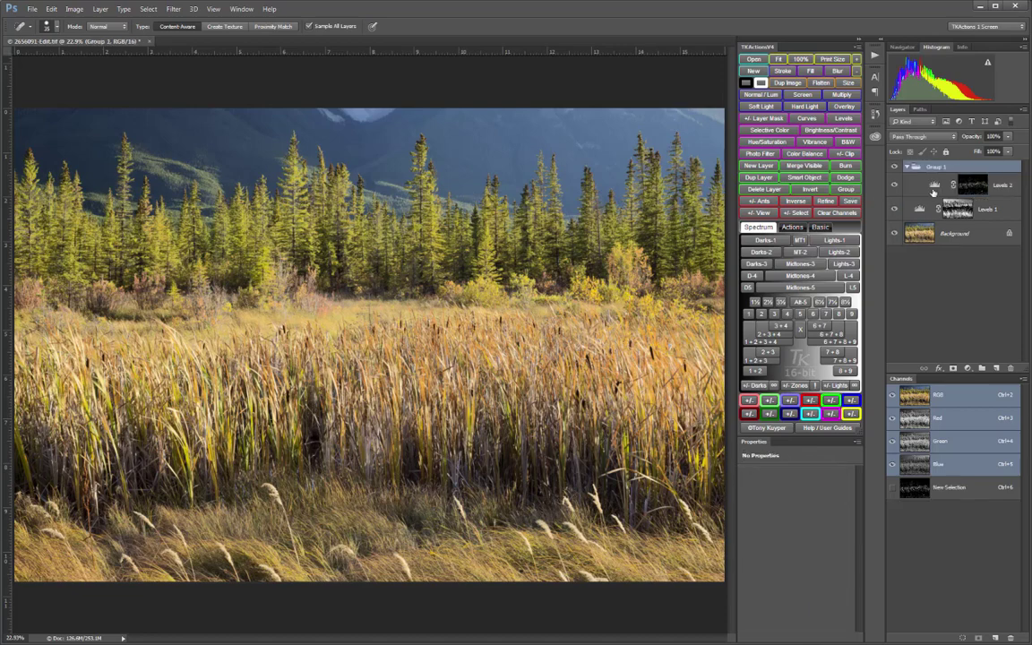
left_click(776, 122)
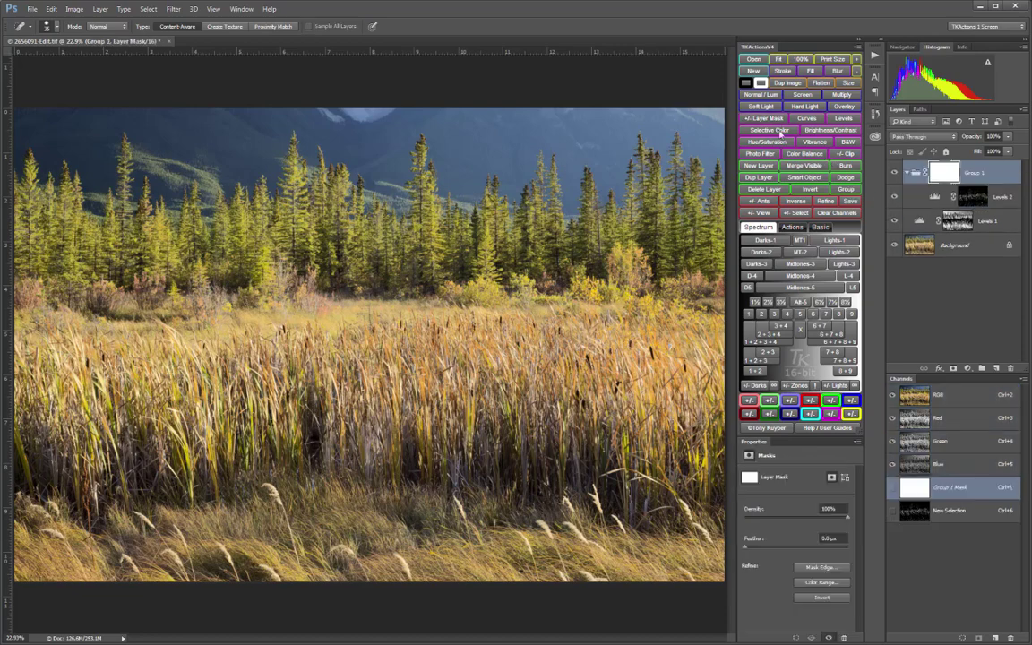
left_click(810, 190)
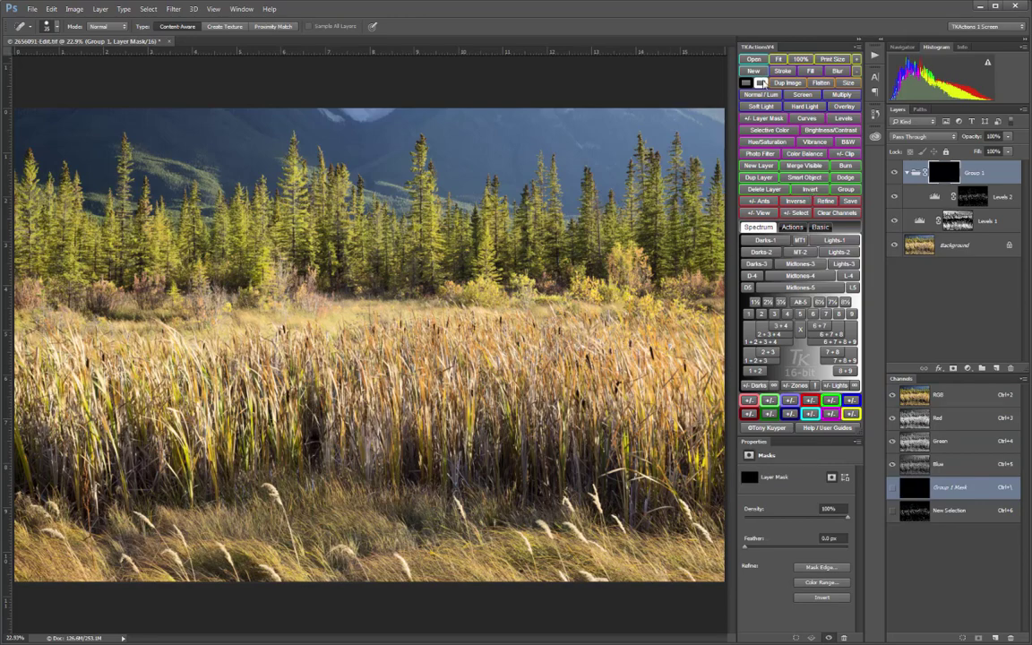
Step: Paint the grass band white at 100% on Group 1's mask, toggling the group to compare
key("b")
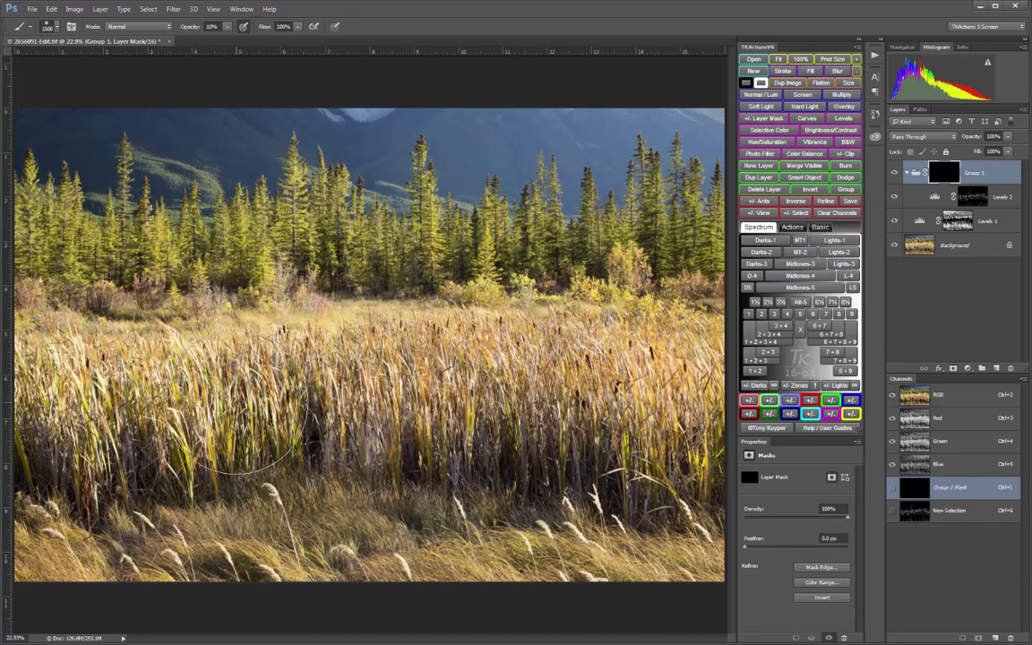
key("0")
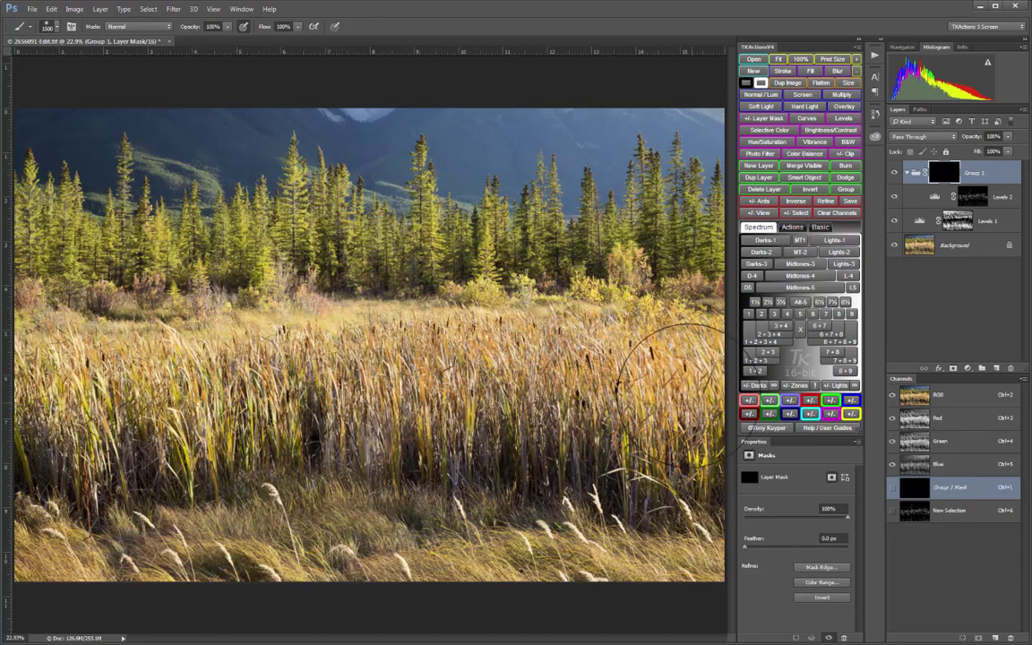
mouse_move(379, 406)
left_mouse_down()
mouse_move(161, 347)
mouse_move(81, 351)
left_mouse_up()
left_click(894, 173)
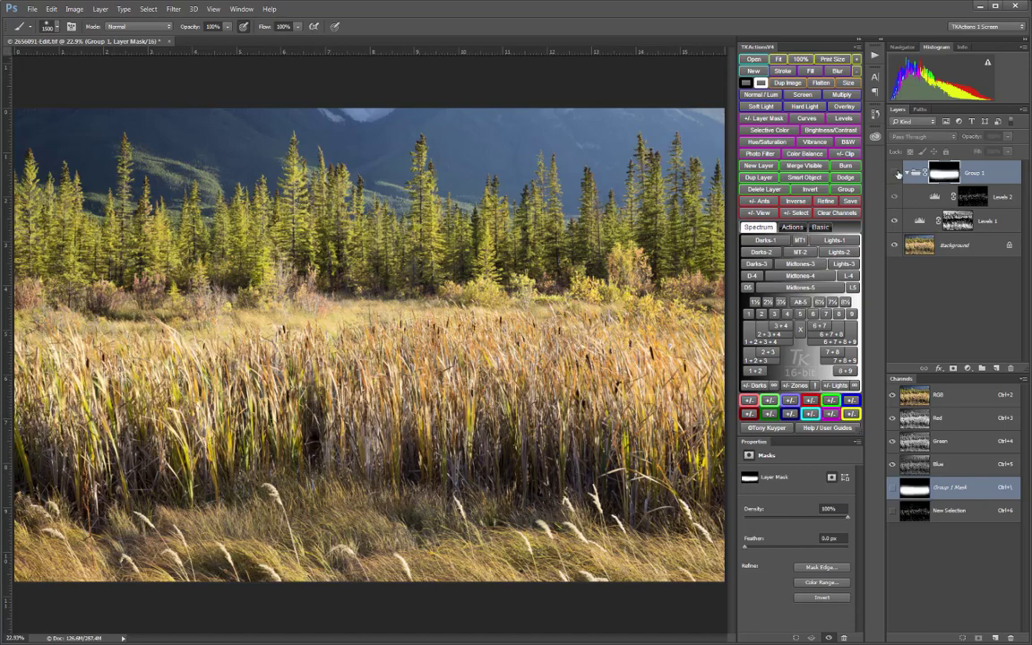
left_click(894, 173)
left_click(895, 173)
left_click(894, 172)
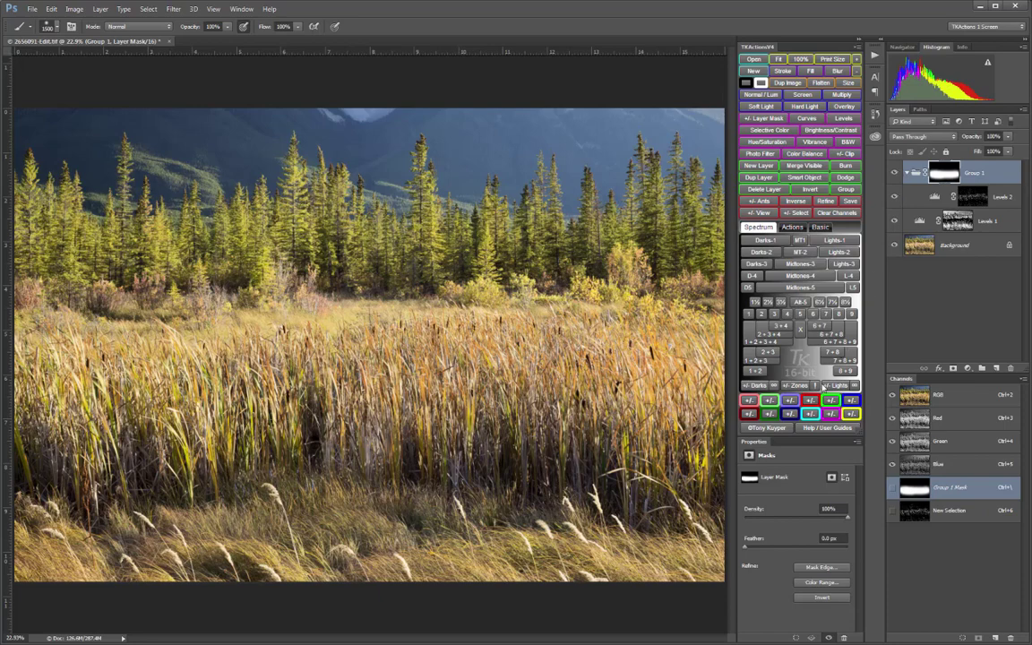
Step: Zone-pick the blue sky and add a Brightness/Contrast layer at brightness -8, contrast 54
left_click(810, 401)
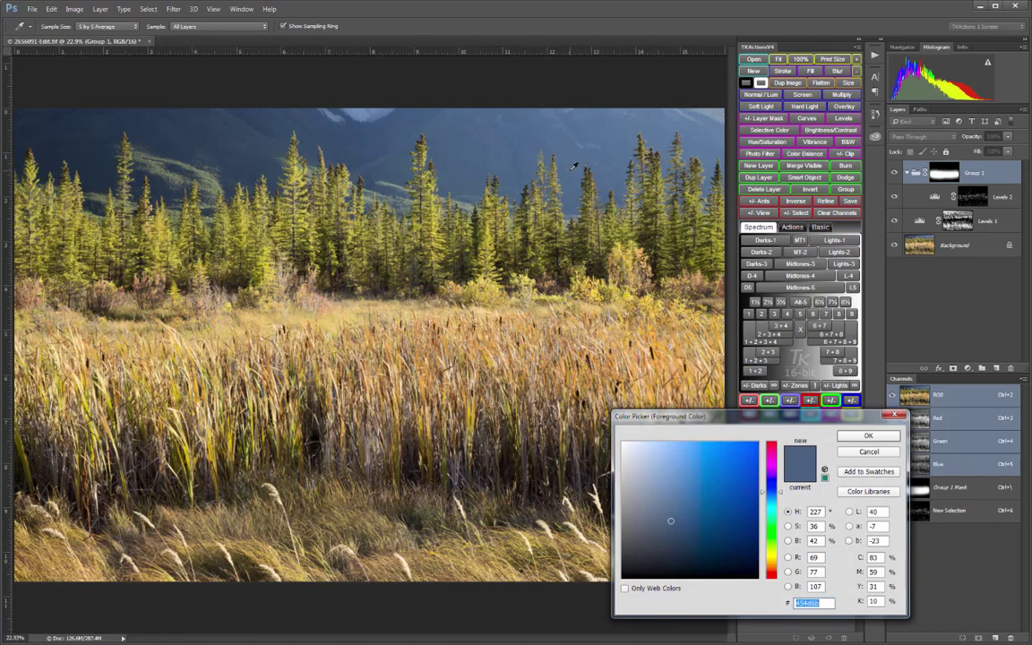
left_click(523, 163)
left_click(794, 400)
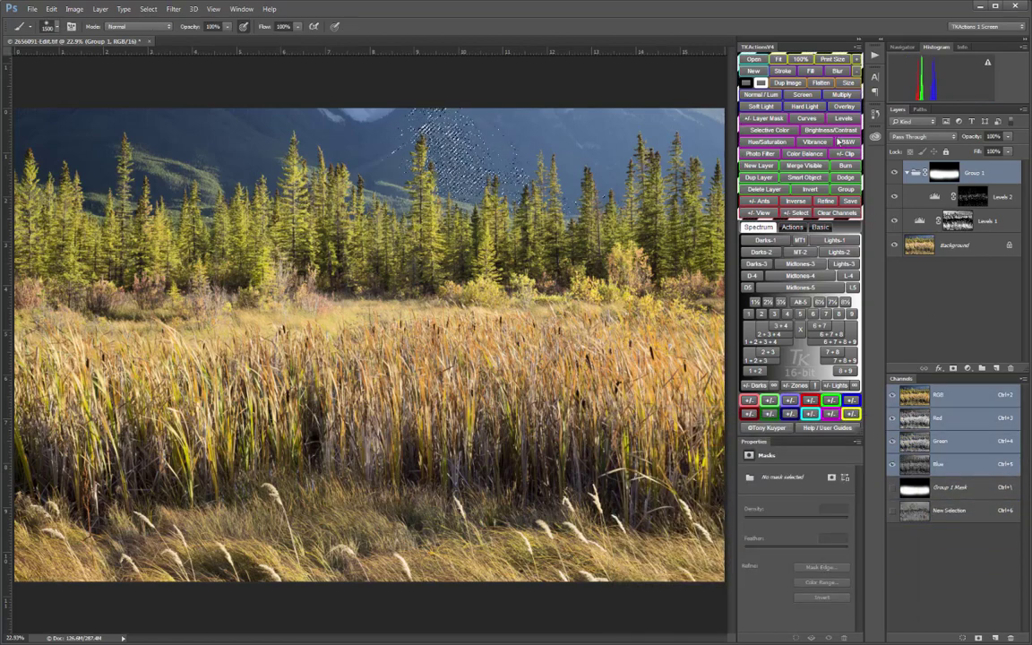
left_click(832, 132)
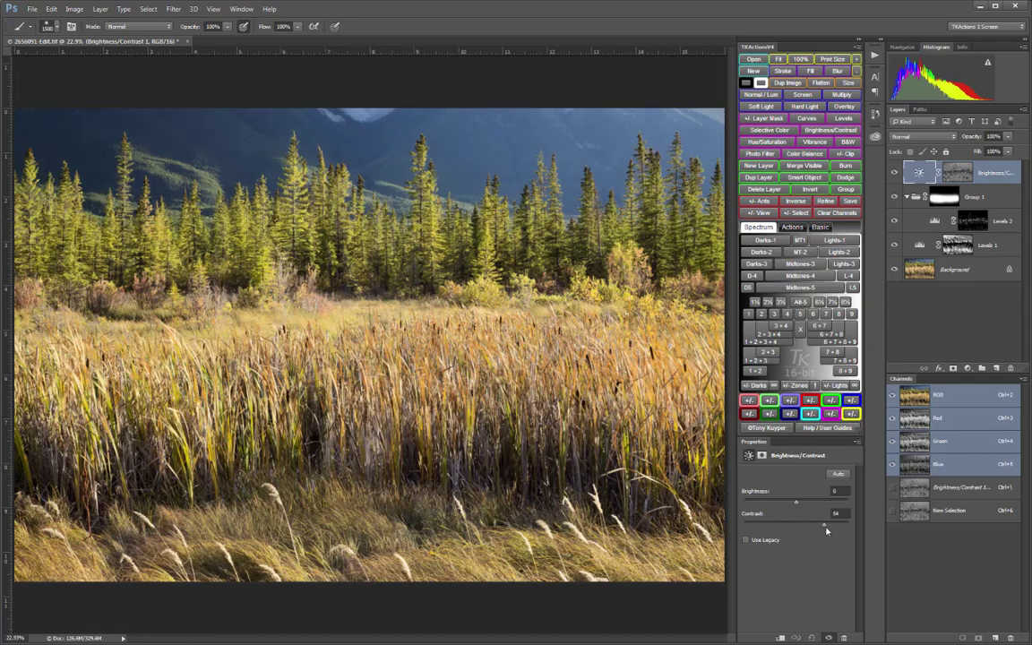
left_click_drag(826, 530, 794, 506)
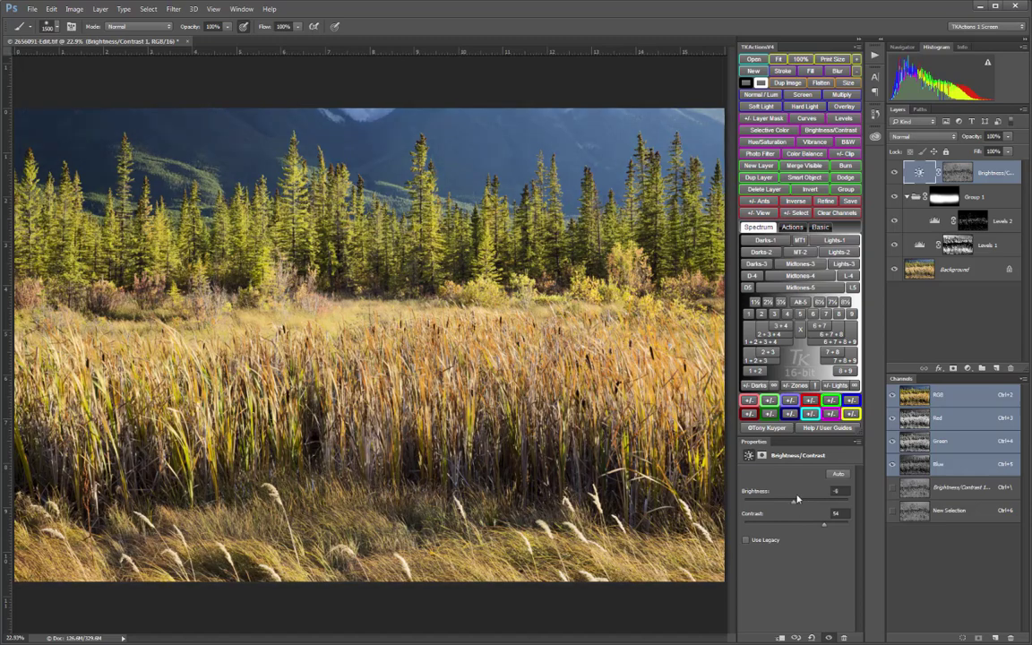
Step: Compare Brightness/Contrast 1 on and off, then zone-pick the near-black shadow tone #12120a
left_click(894, 172)
left_click(894, 172)
left_click(815, 386)
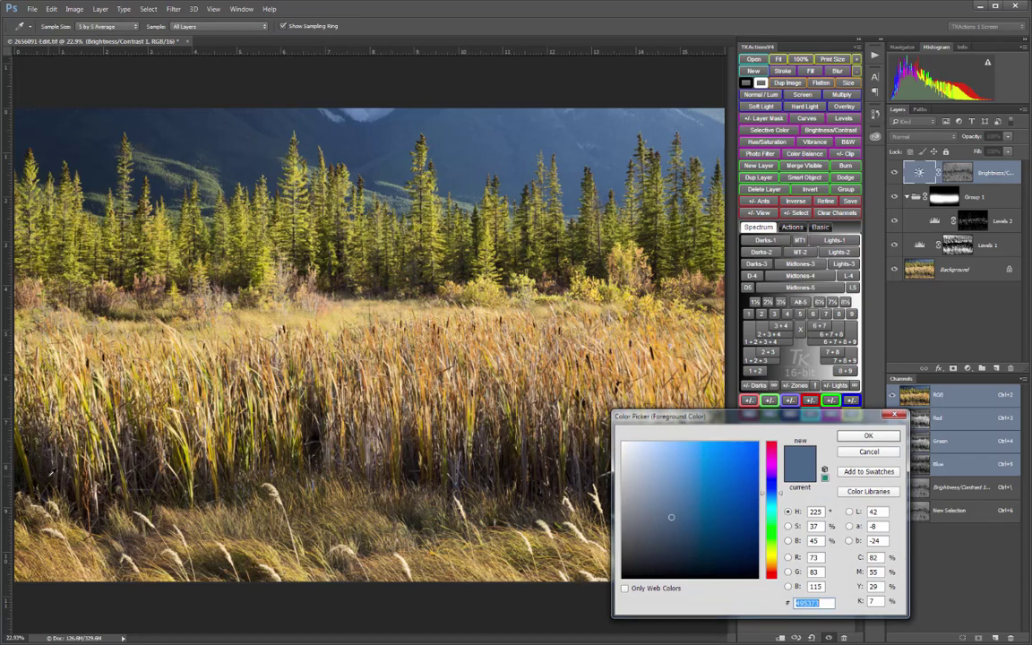
left_click(47, 426)
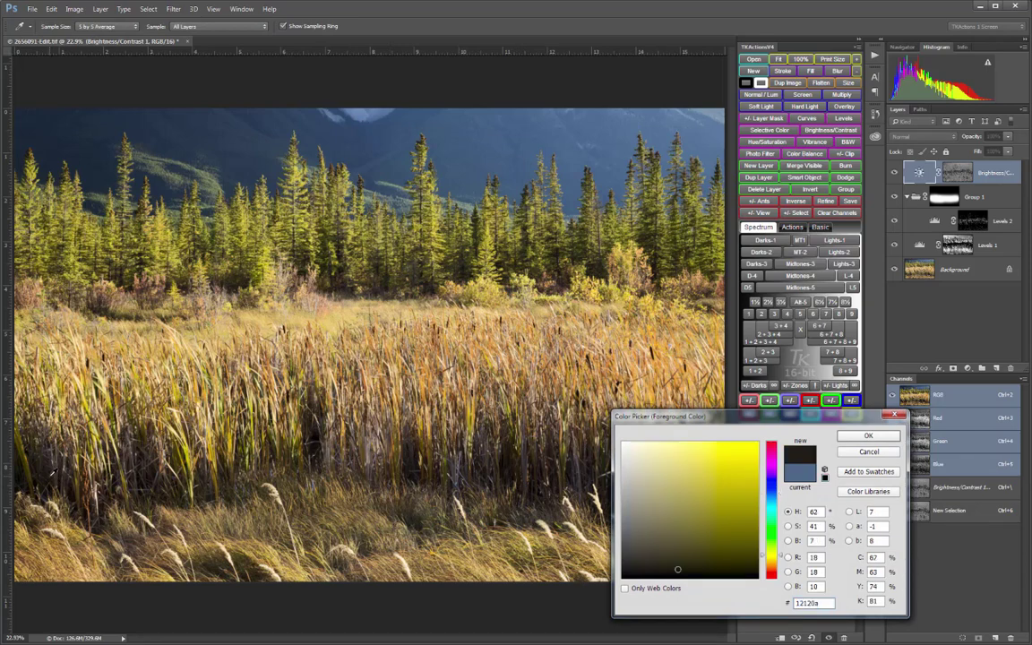
left_click(894, 439)
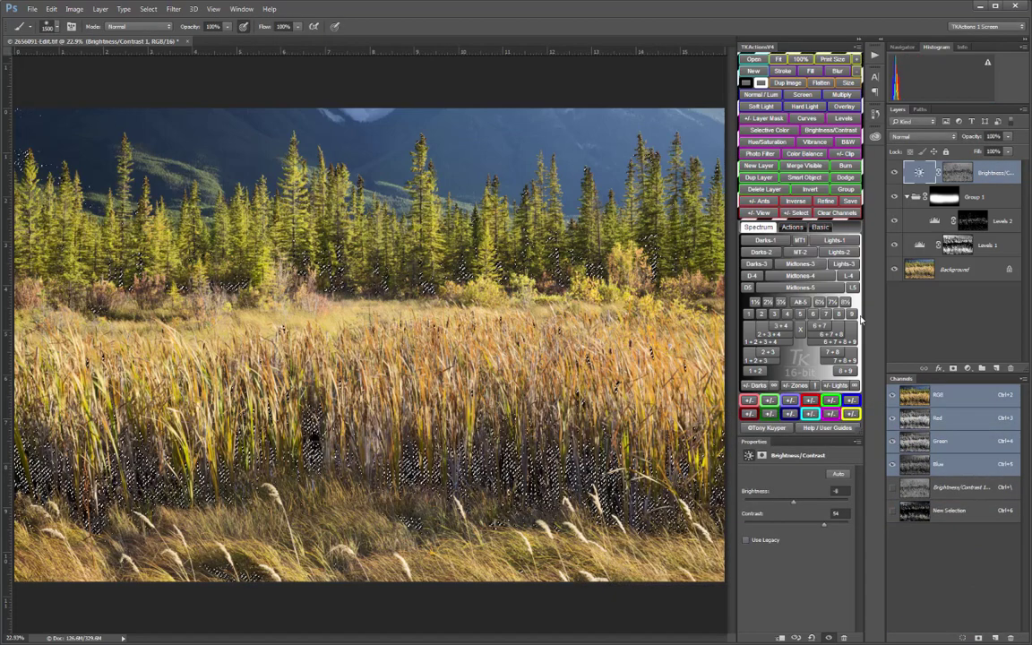
Step: Add a Screen-mode Brightness/Contrast layer with contrast 52 at 89% opacity
left_click(847, 131)
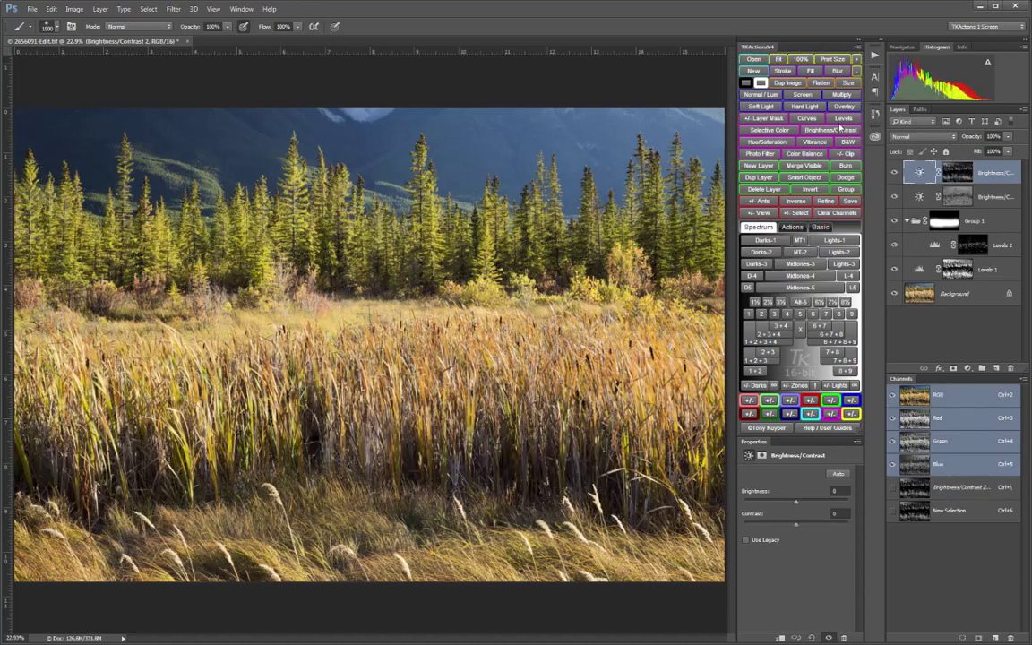
left_click(813, 97)
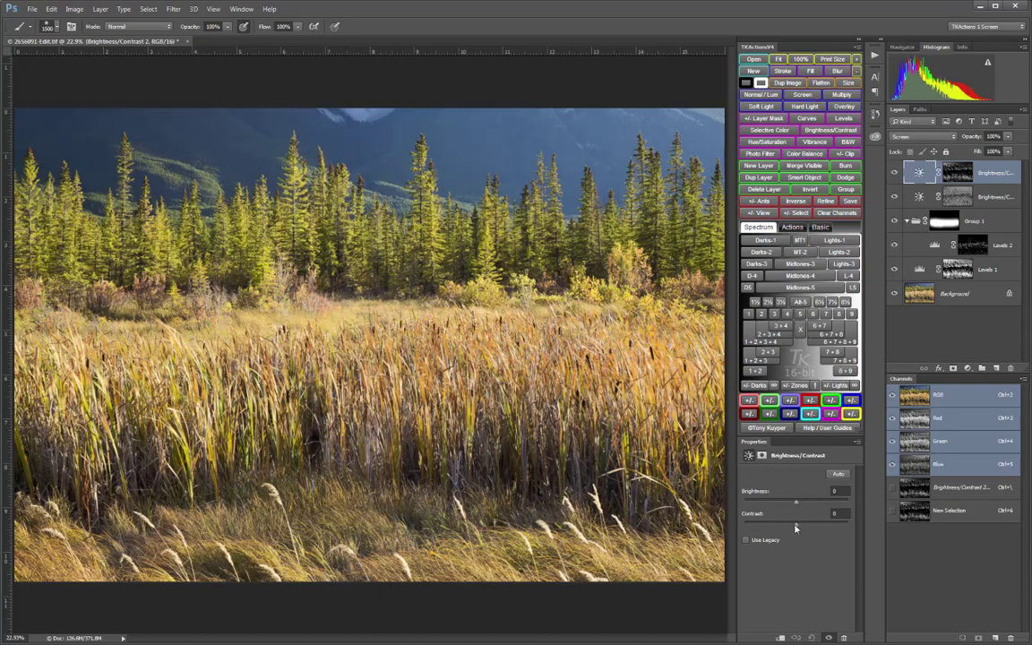
left_click_drag(795, 526, 823, 527)
left_click(983, 136)
type("89")
key("Return")
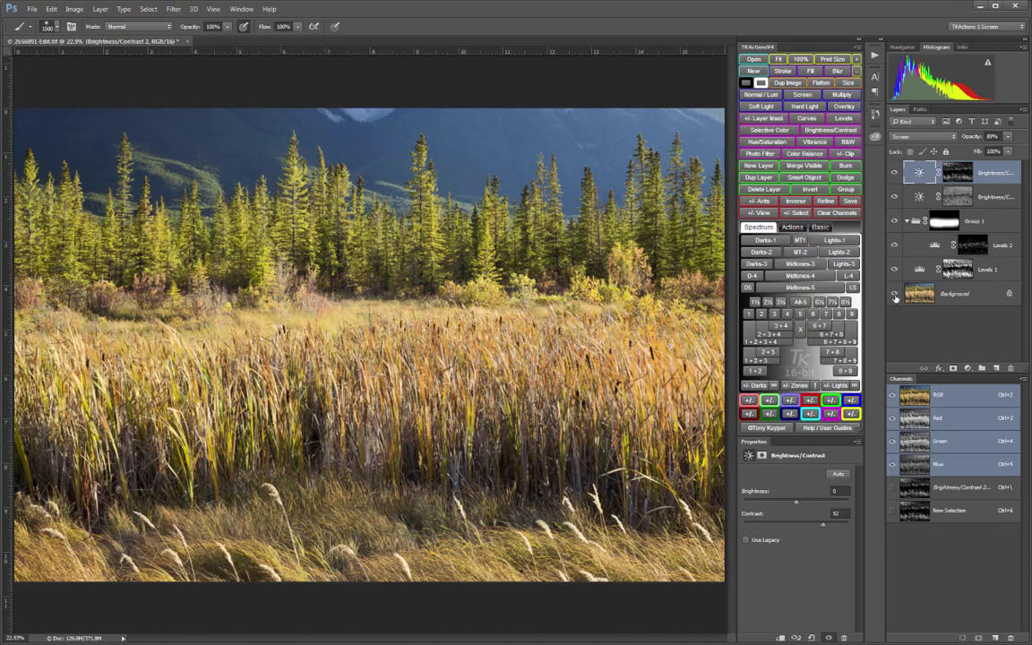
left_click(893, 297, "alt")
left_click(893, 297, "alt")
left_click(894, 297, "alt")
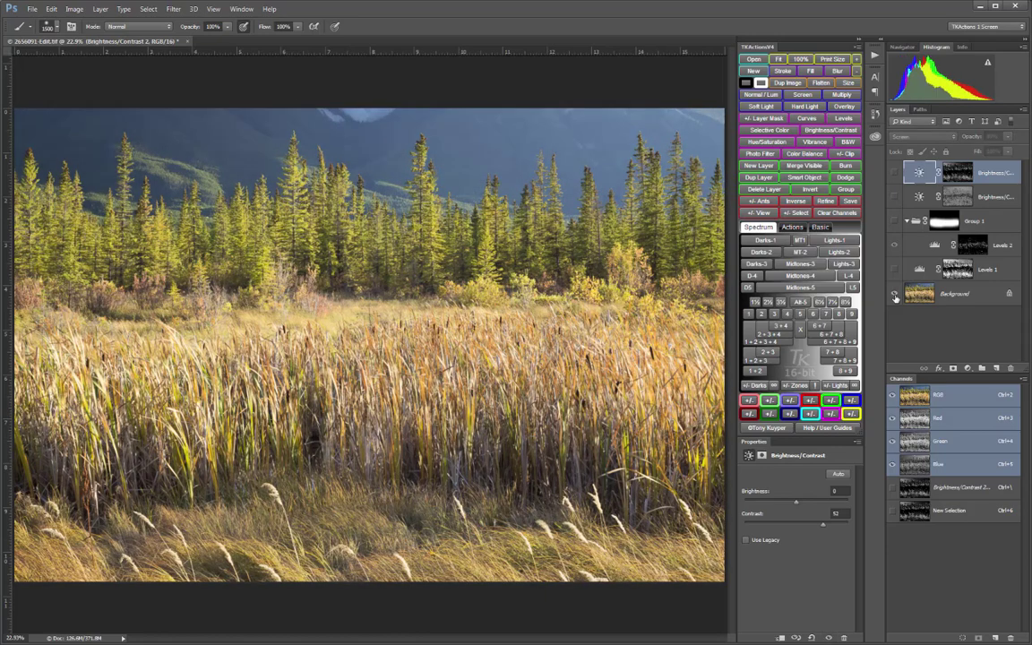
left_click(894, 297, "alt")
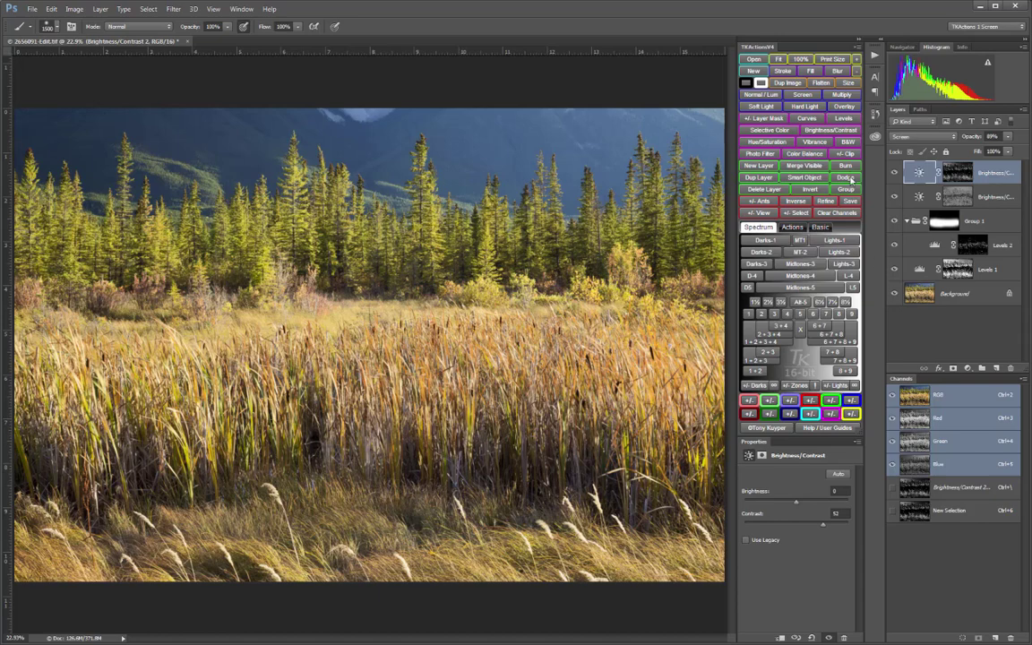
Step: Add the Soft Light 'Burn (black paint)' layer using the TK Actions Burn button
left_click(847, 168)
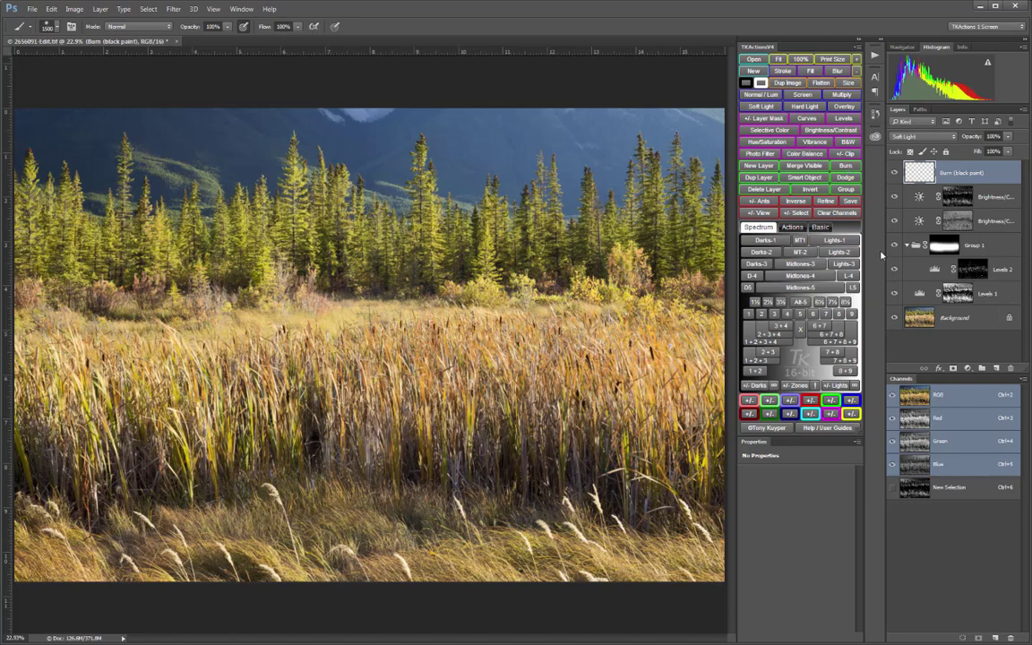
Step: Target the Levels 2 mask and load a Lights-1 selection, briefly previewing its overlay
left_click(974, 267)
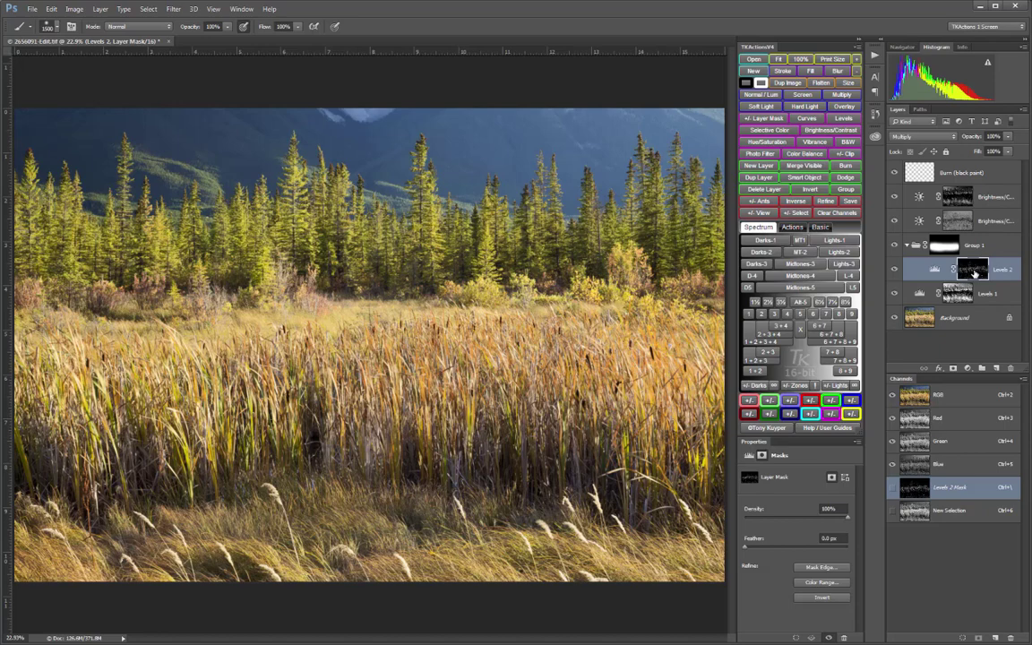
left_click(843, 241)
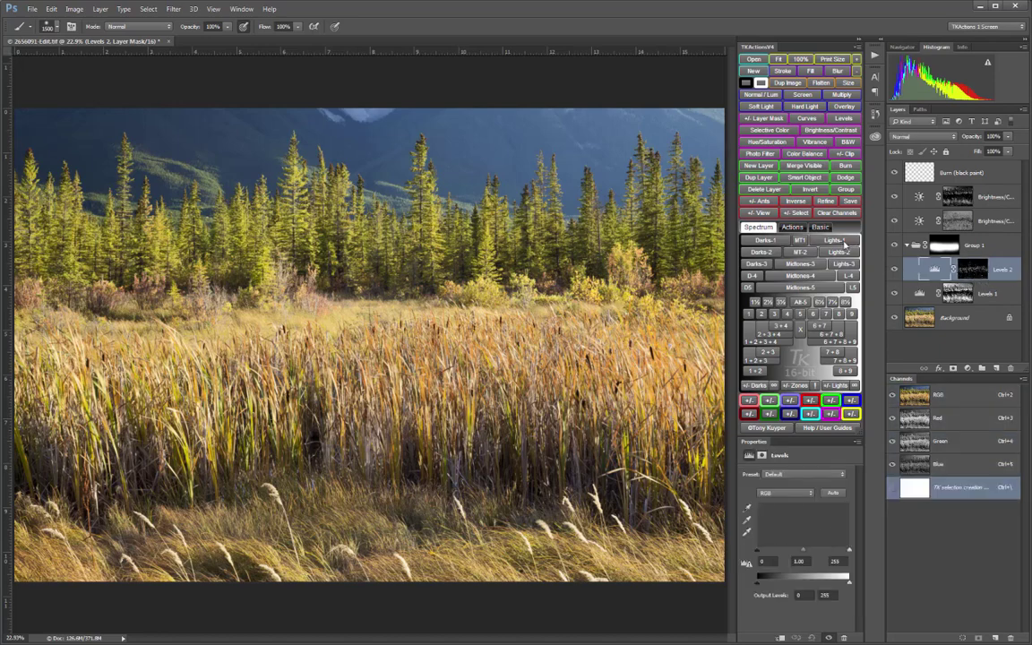
left_click(760, 213)
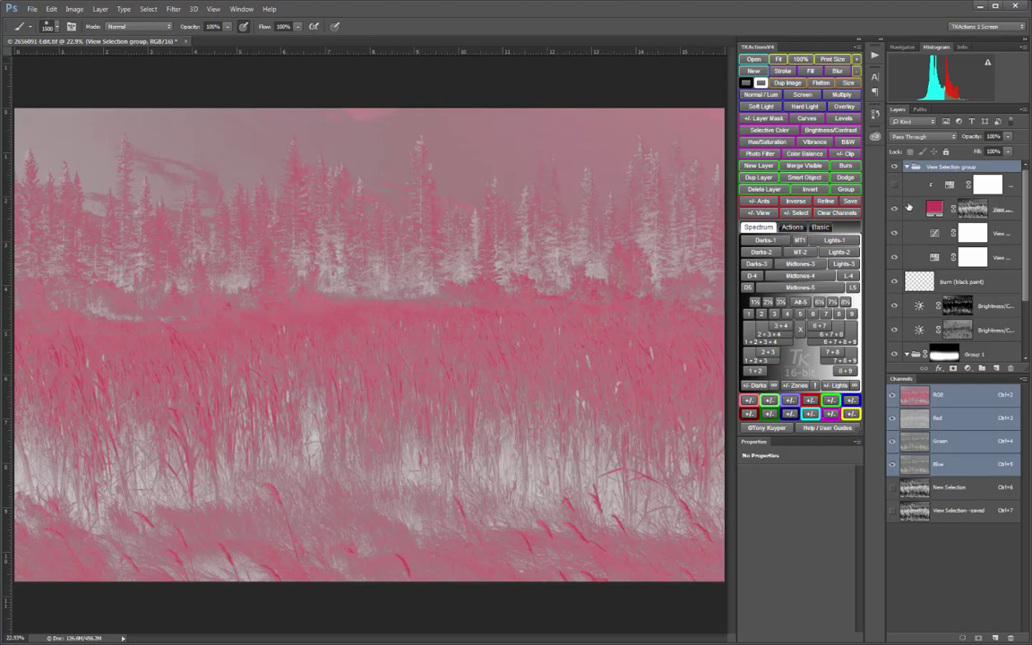
left_click(759, 213)
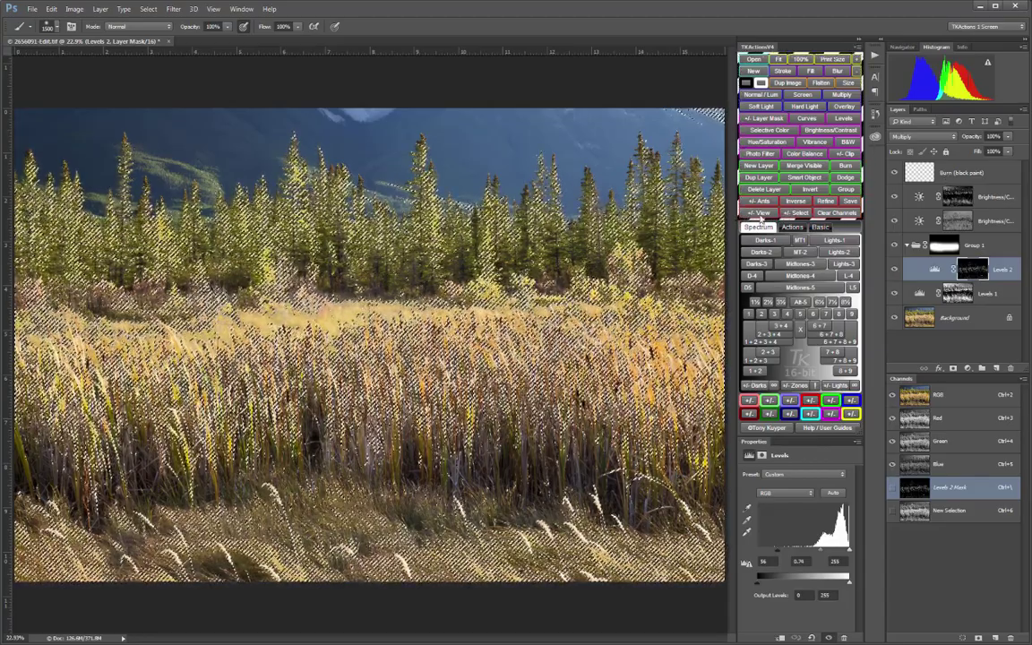
left_click(759, 215)
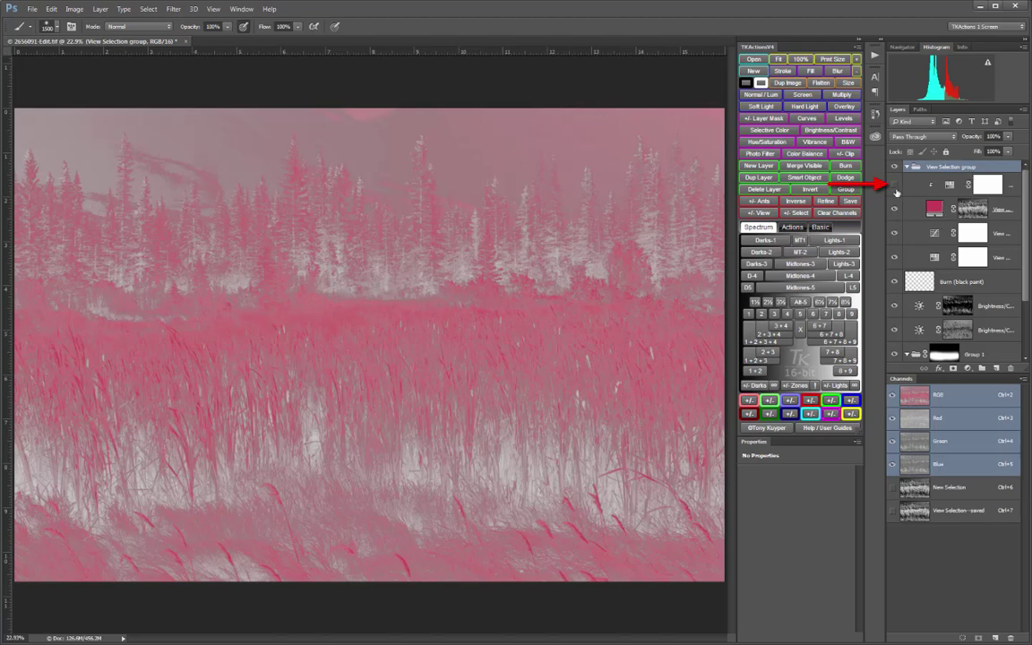
left_click(894, 187)
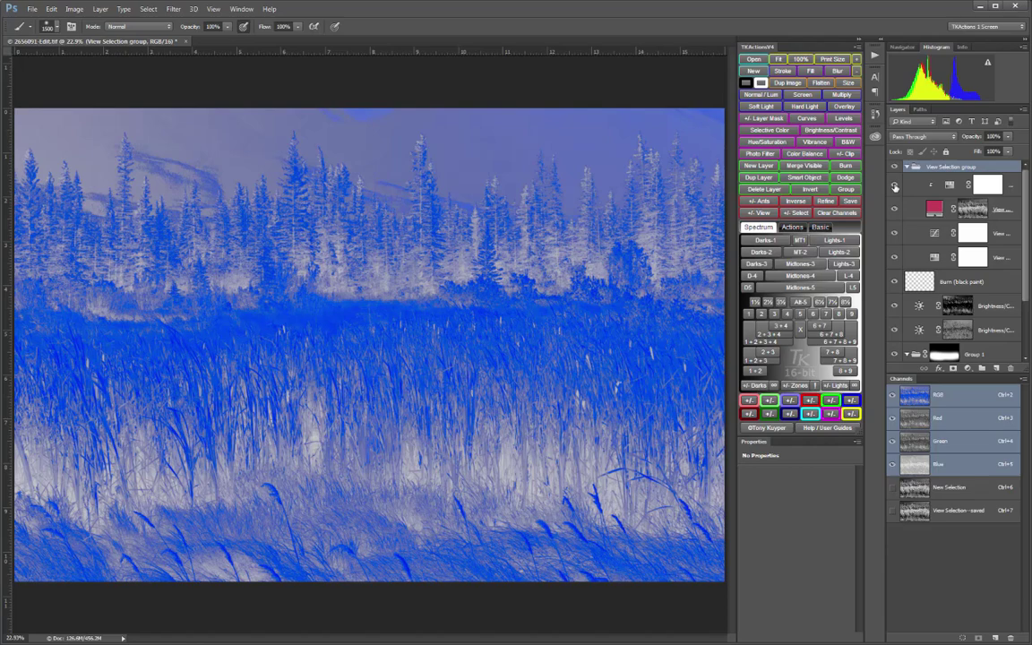
left_click(894, 186)
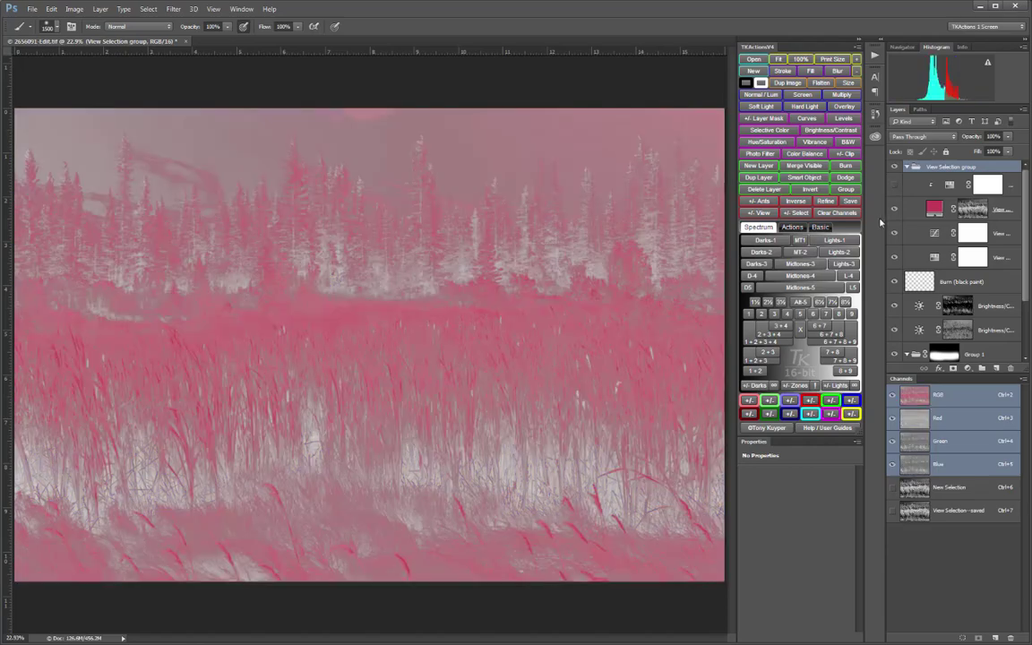
Step: Turn off the Lights-1 selection preview overlay while keeping the selection active
left_click(762, 213)
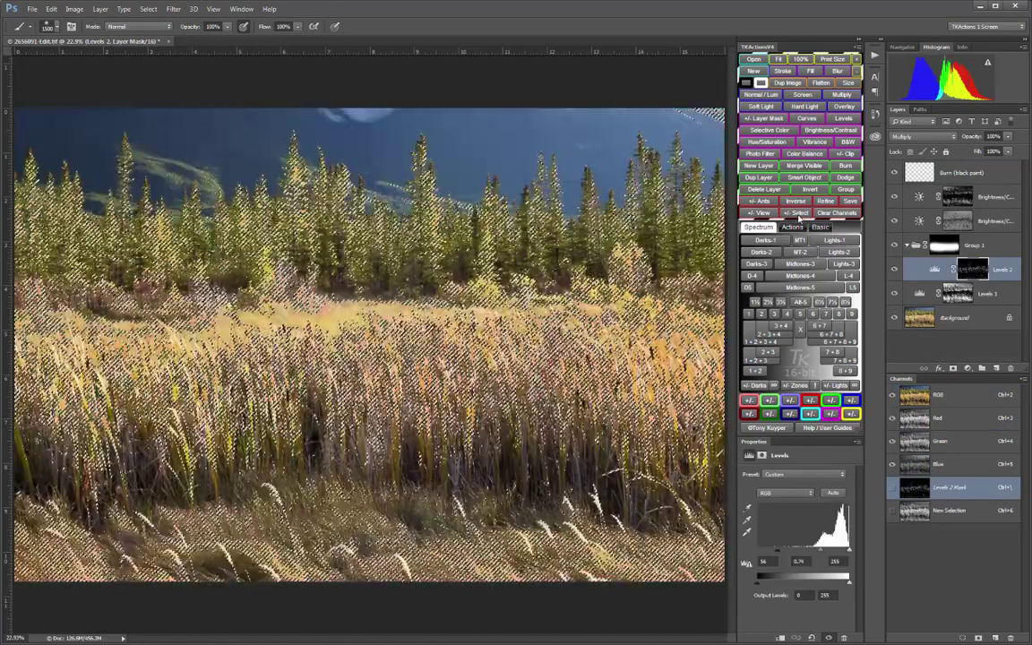